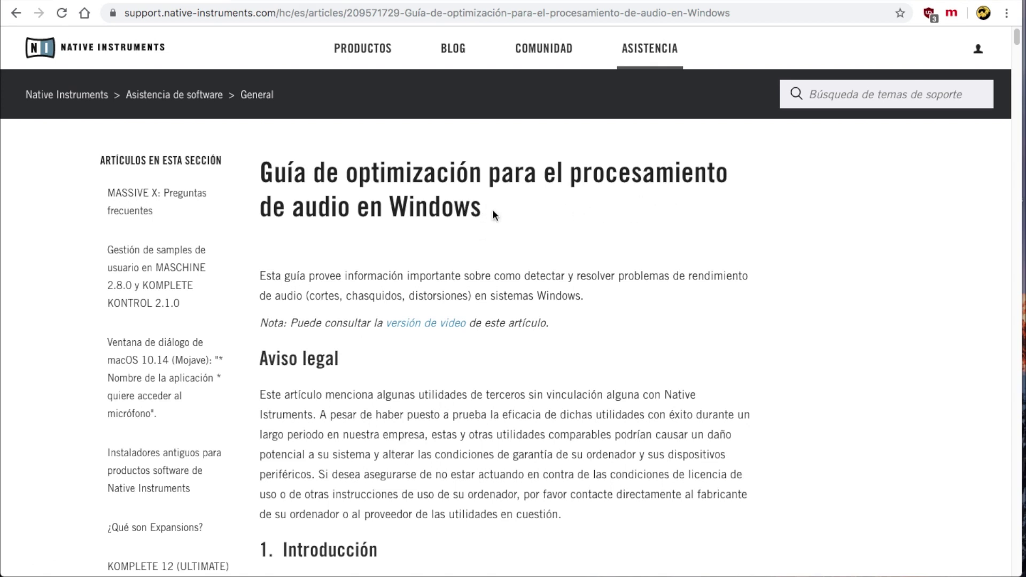
Review the introductions of the Native Instruments audio optimization guides for Windows and Mac.
mouse_move(1016, 38)
mouse_down()
mouse_move(1019, 153)
mouse_move(996, 465)
mouse_move(1012, 539)
mouse_move(1020, 38)
mouse_up()
key(ctrl+Tab)
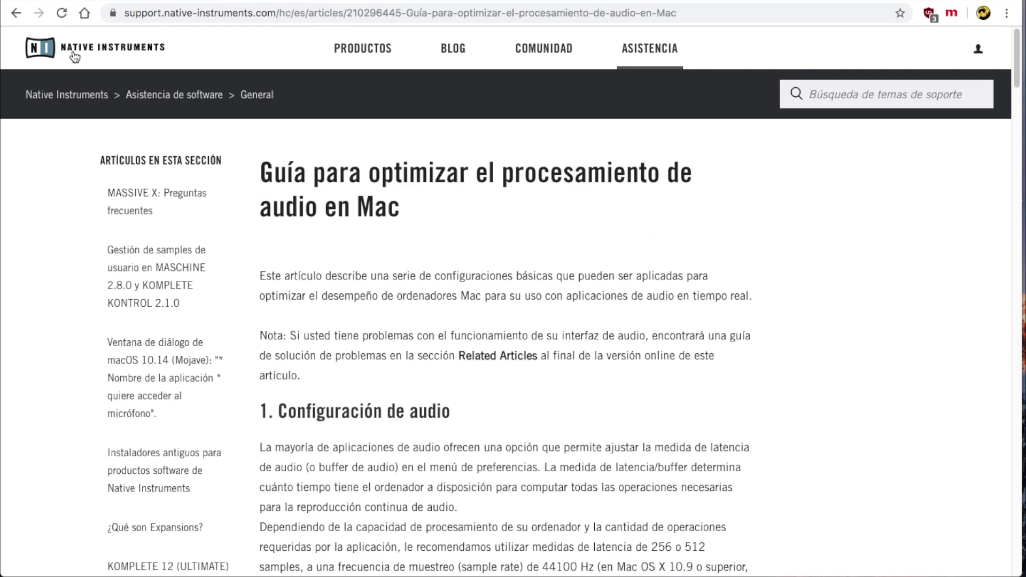
drag(262, 172, 413, 210)
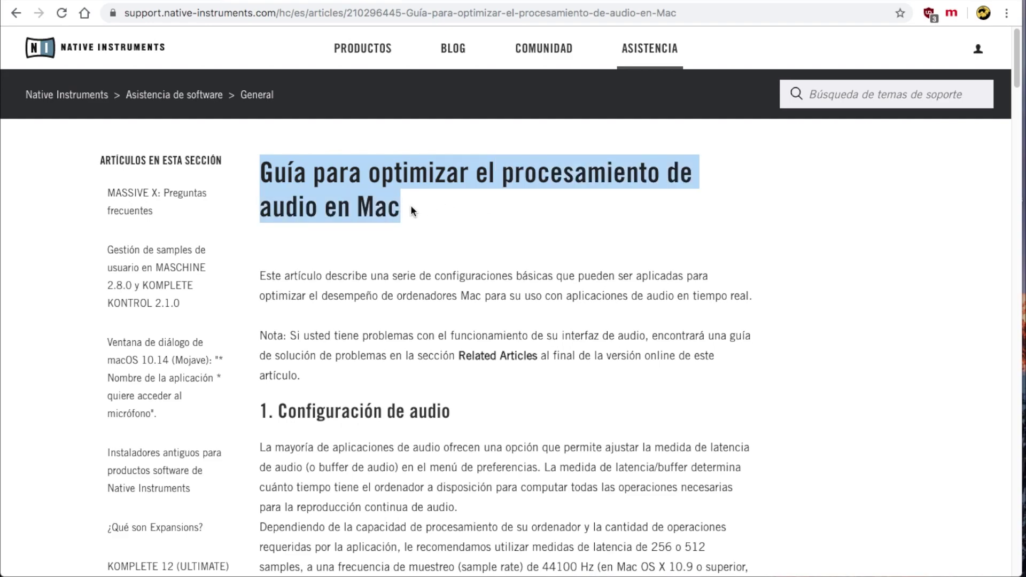
scroll(1017, 58, down, 1)
drag(1018, 58, 1010, 32)
key(super+bracketleft)
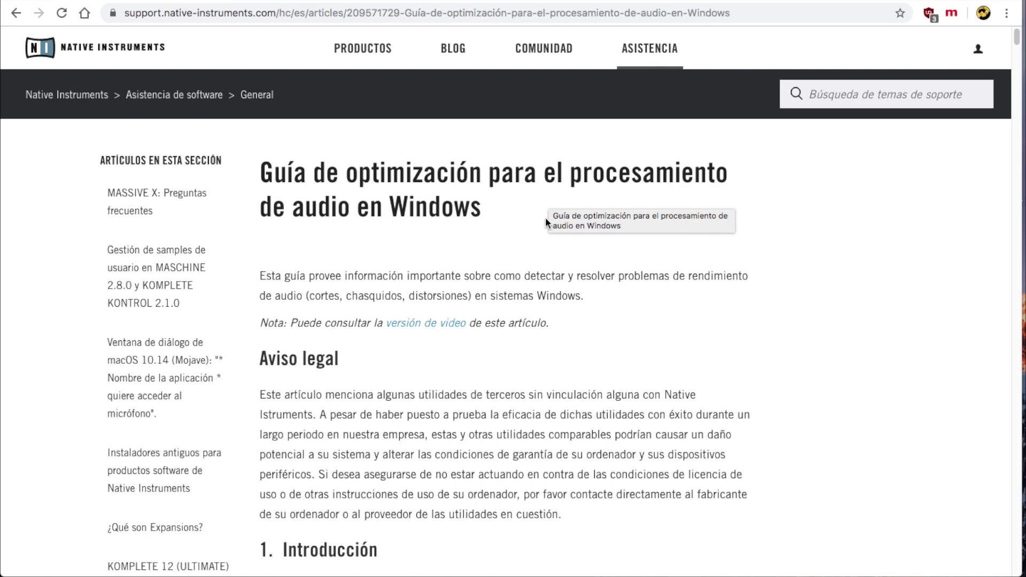
Switch to the Windows desktop and open Opciones de energía under Sistema y seguridad in the Panel de control.
key(ctrl+Right)
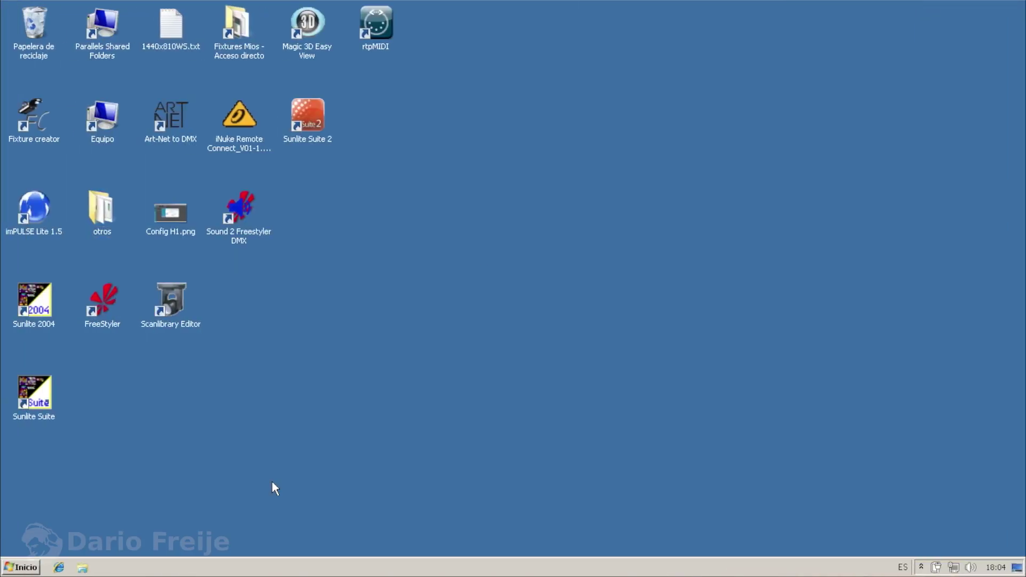
click(29, 570)
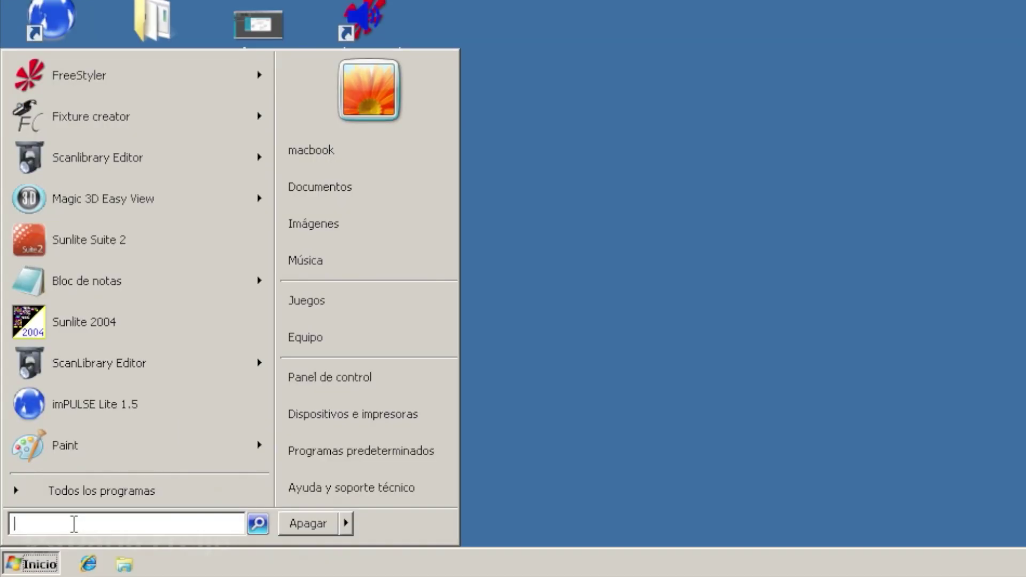
text(panel d)
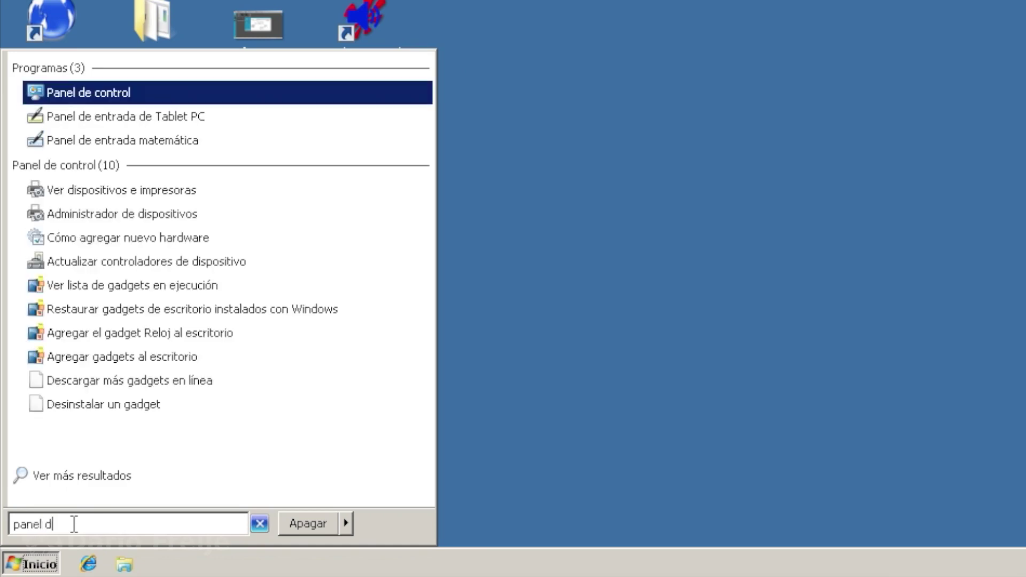
text(e control)
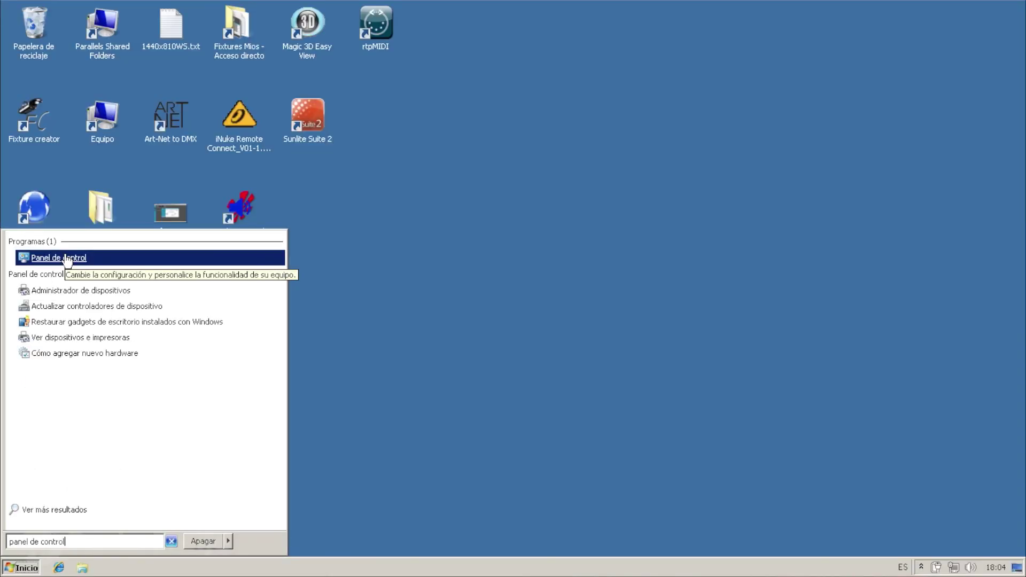
click(100, 94)
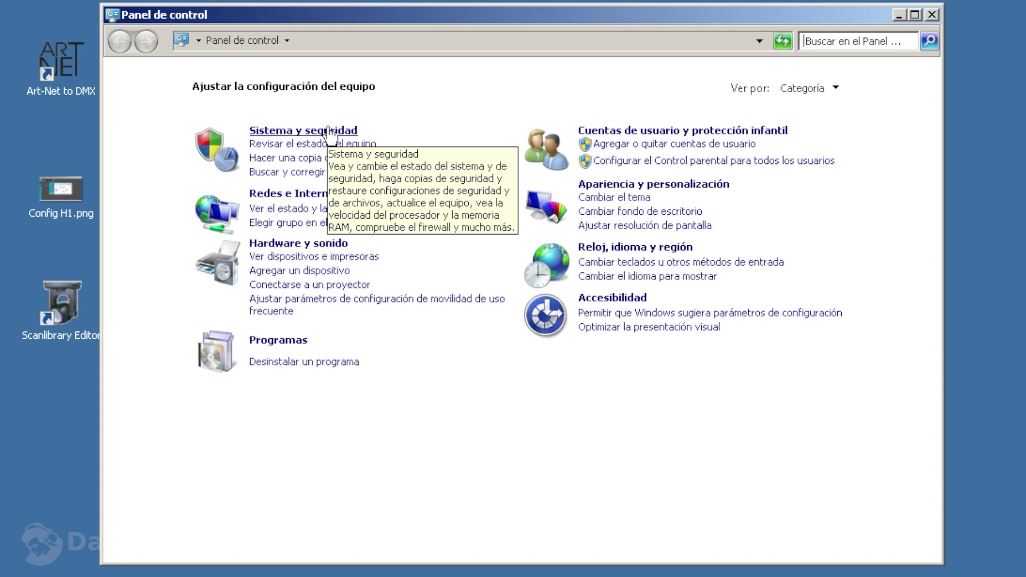
click(330, 132)
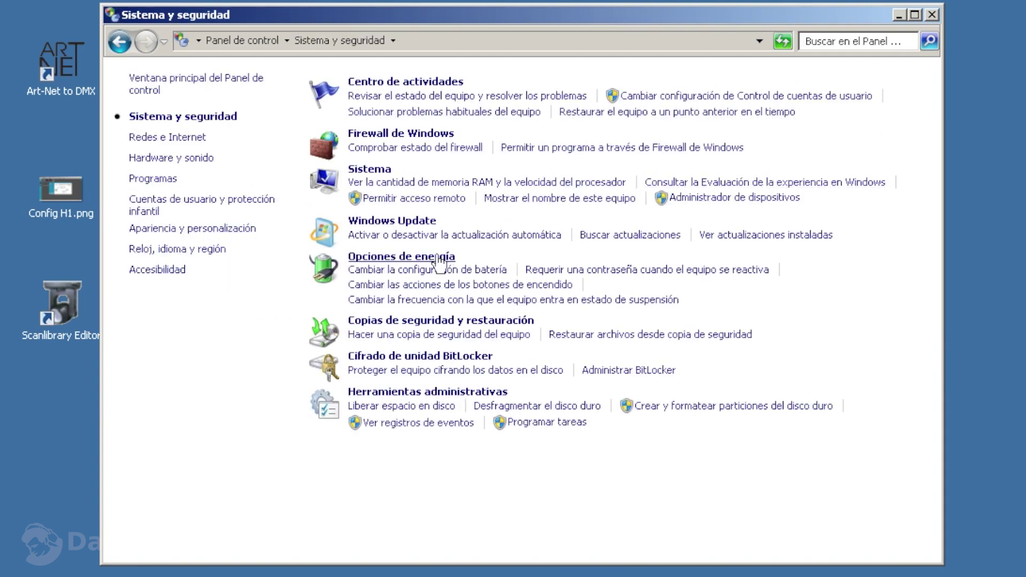
click(399, 259)
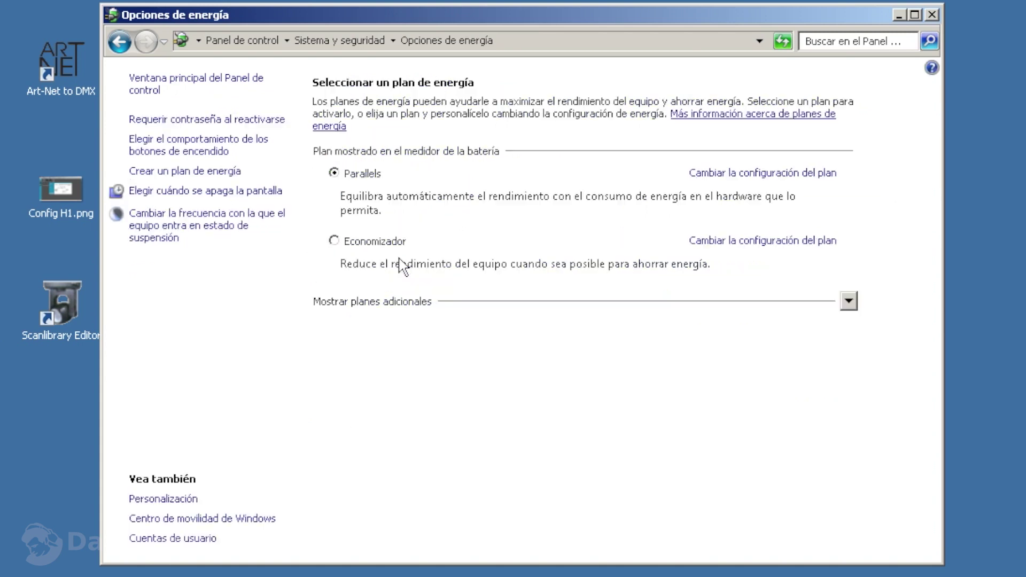
Reveal the additional power plans and activate the Alto rendimiento plan.
click(334, 241)
click(334, 174)
click(849, 303)
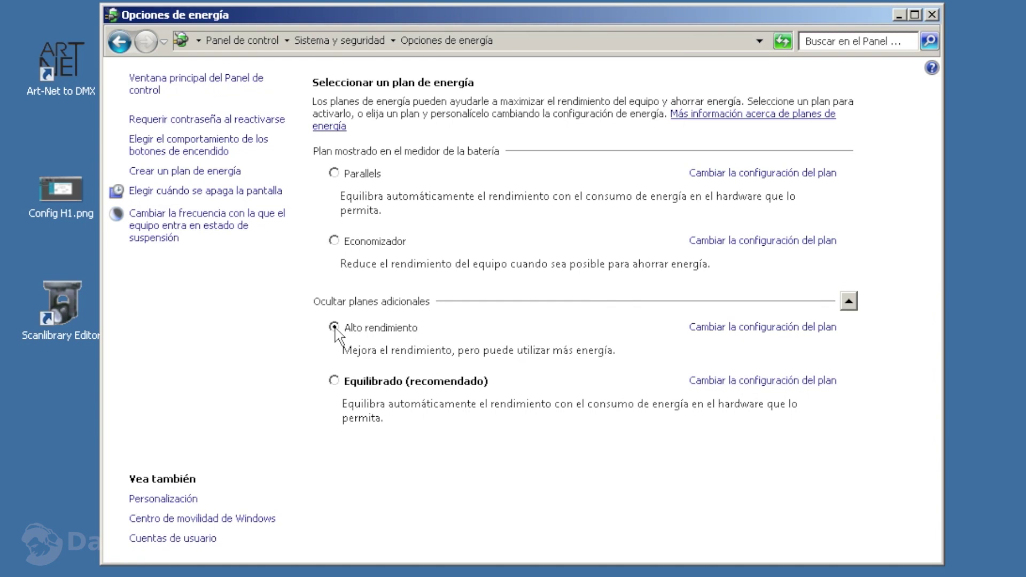
Edit the Alto rendimiento plan so the display turns off Nunca, both on battery and on AC power.
click(720, 328)
click(607, 175)
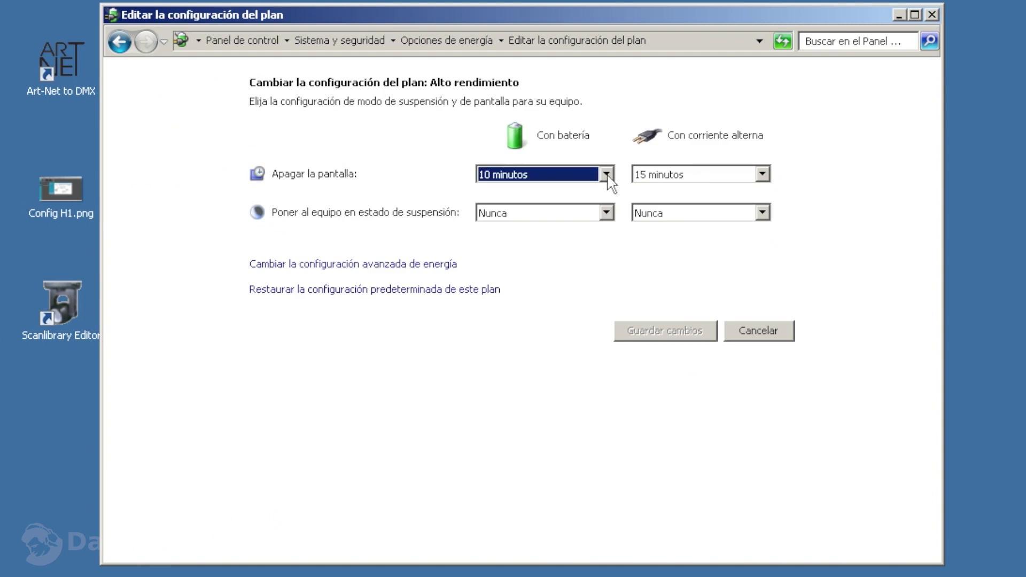
click(607, 175)
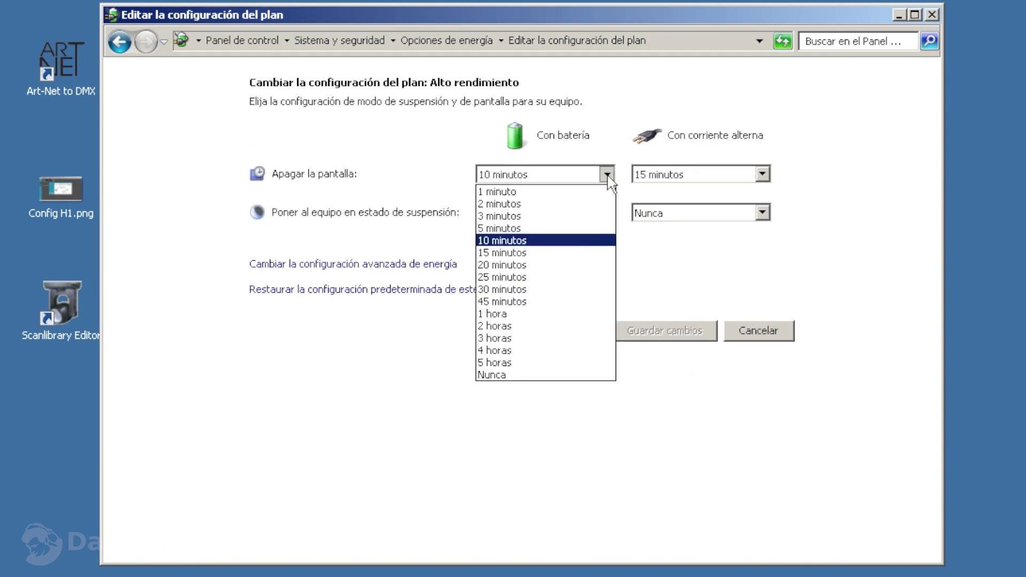
click(517, 376)
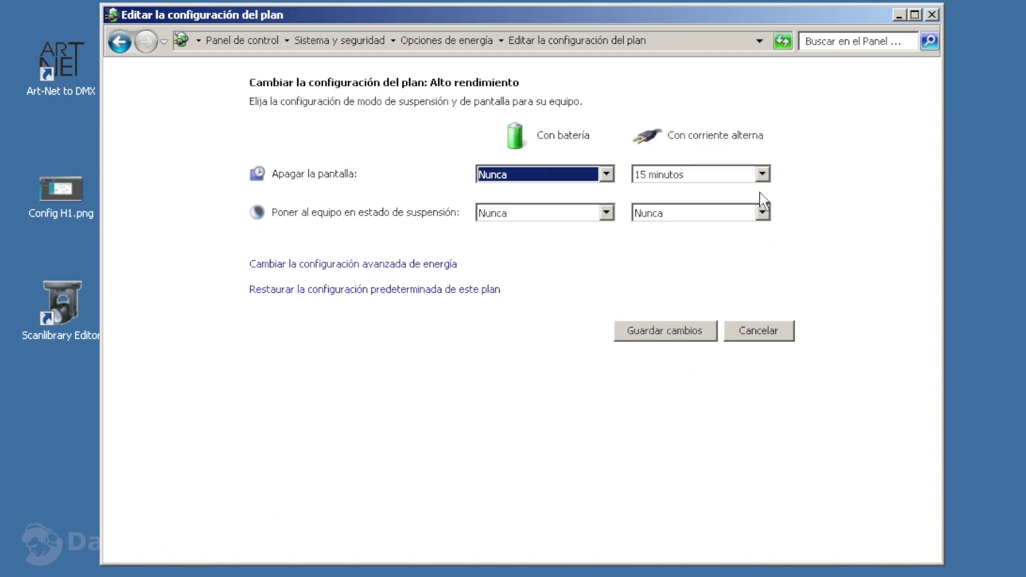
click(762, 176)
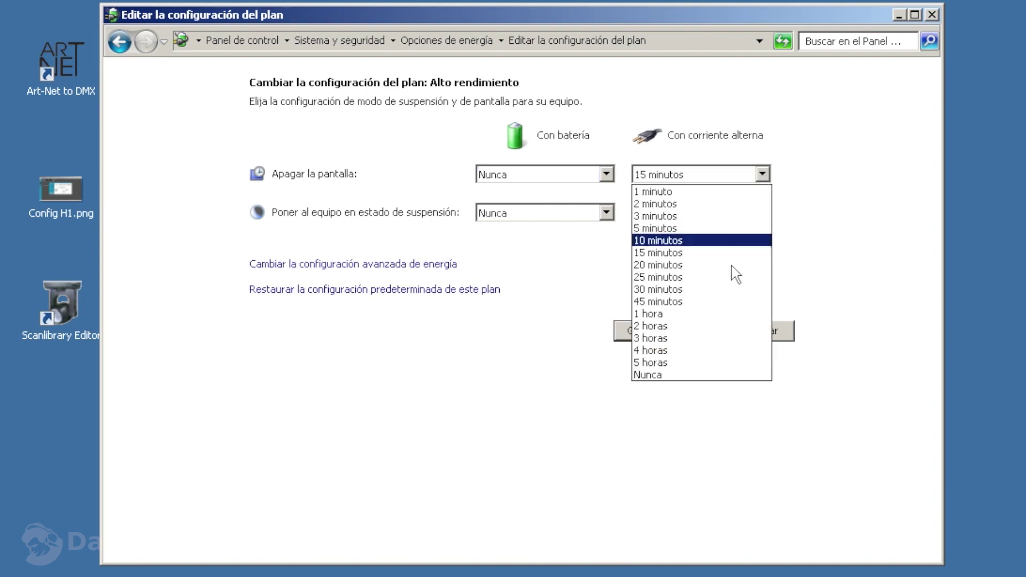
click(669, 376)
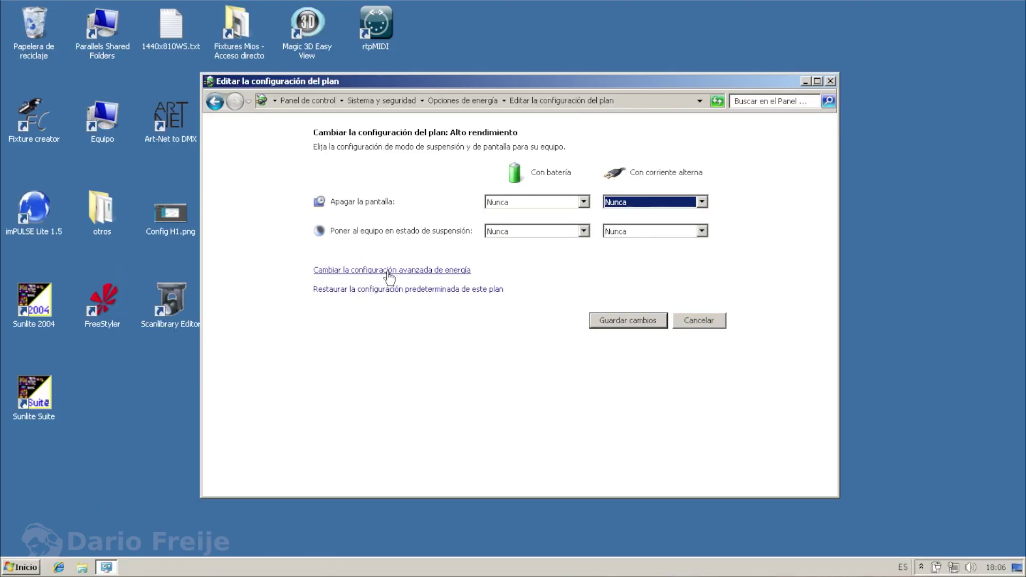
In the plan's advanced power settings, set Apagar disco duro tras on battery to Nunca.
click(389, 271)
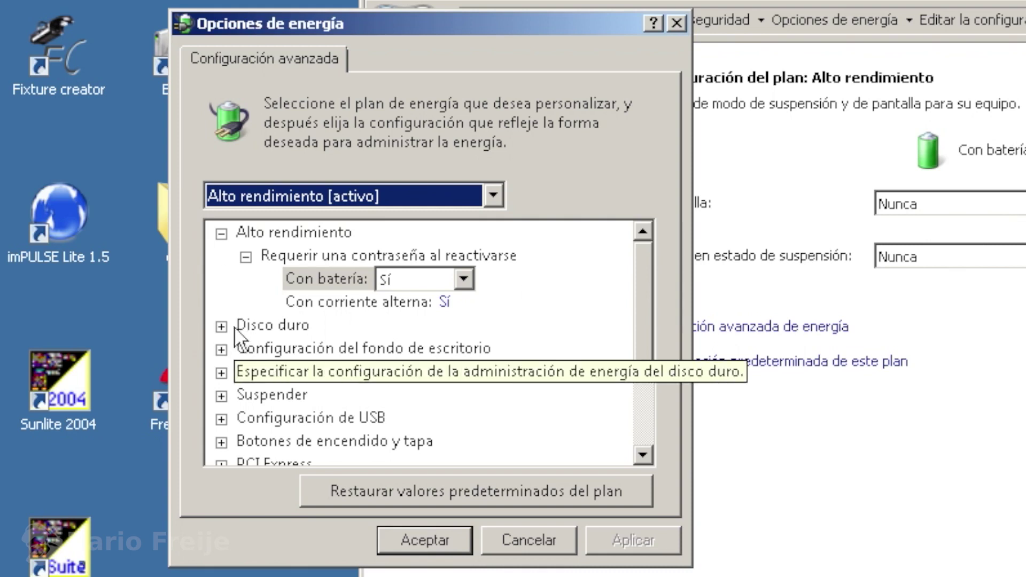
click(220, 326)
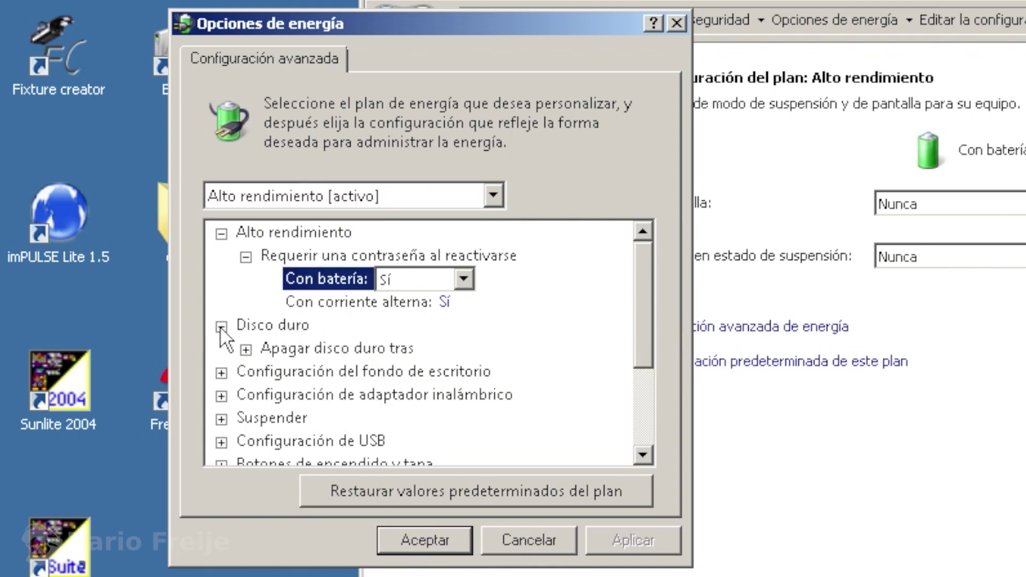
click(326, 344)
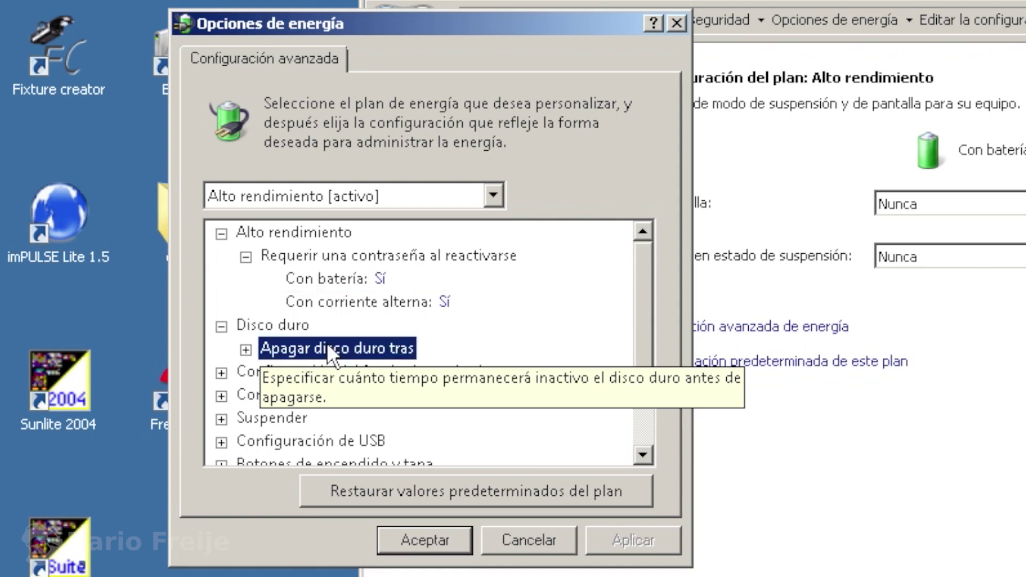
click(245, 349)
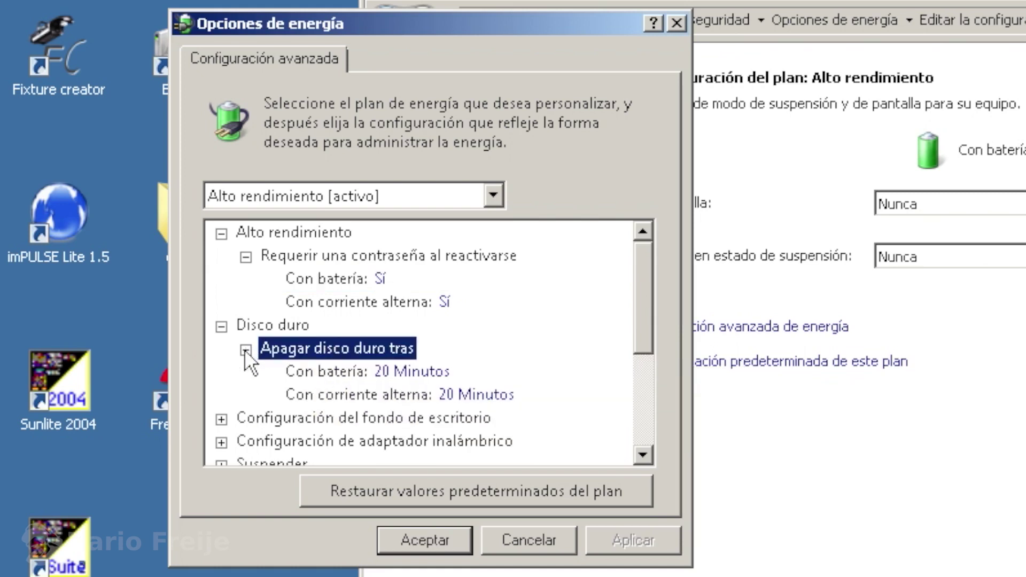
click(431, 371)
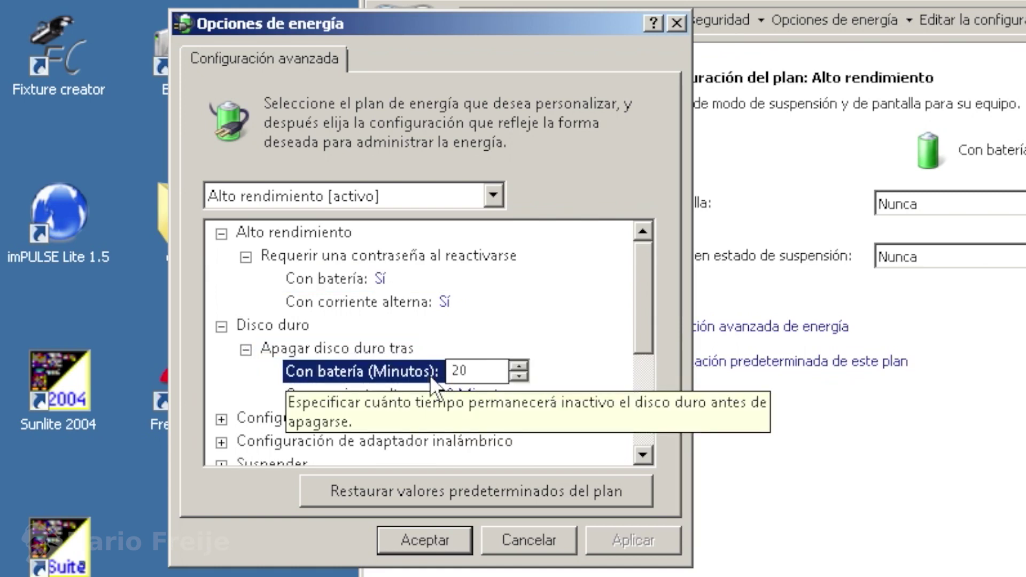
click(517, 376)
click(517, 375)
click(516, 375)
click(516, 375)
click(516, 376)
click(517, 376)
click(517, 375)
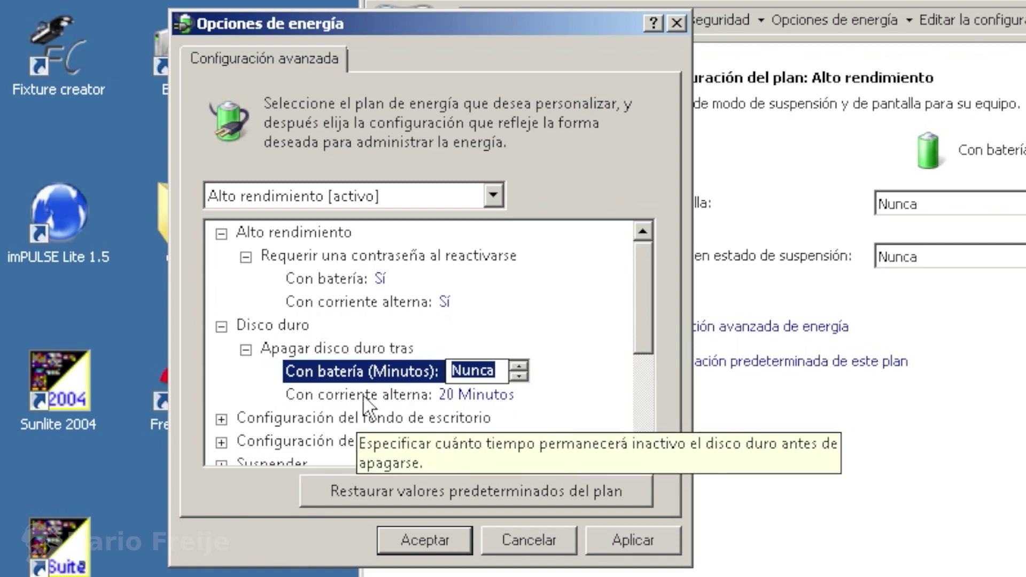
Set Apagar disco duro tras on AC power (Con corriente alterna) to Nunca.
click(404, 396)
click(582, 399)
click(583, 398)
click(582, 399)
click(582, 399)
click(582, 398)
click(582, 399)
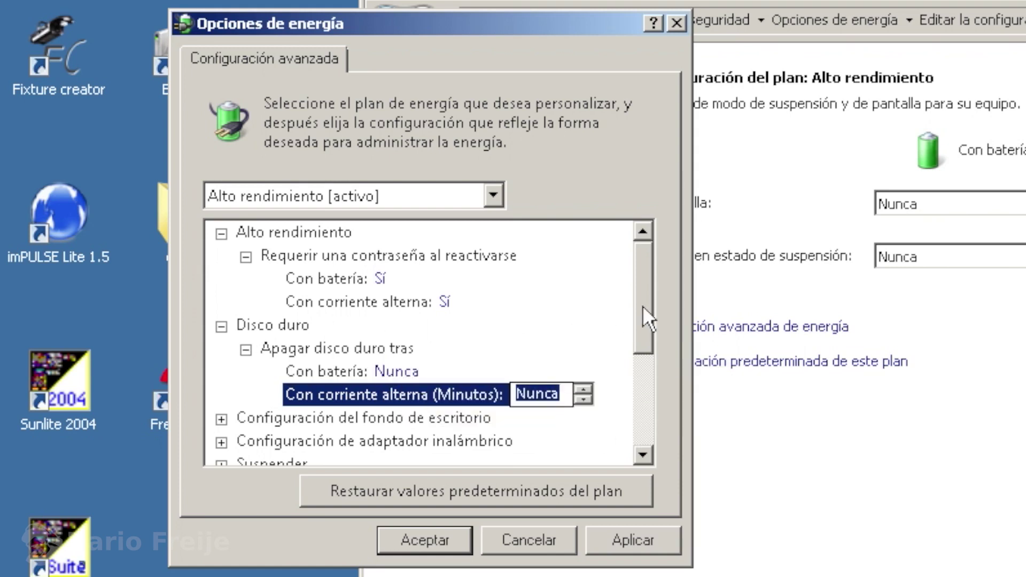
Check the Suspender settings for sleep time, hybrid sleep and hibernation, on battery and on AC power.
scroll(646, 312, down, 1)
scroll(647, 321, down, 3)
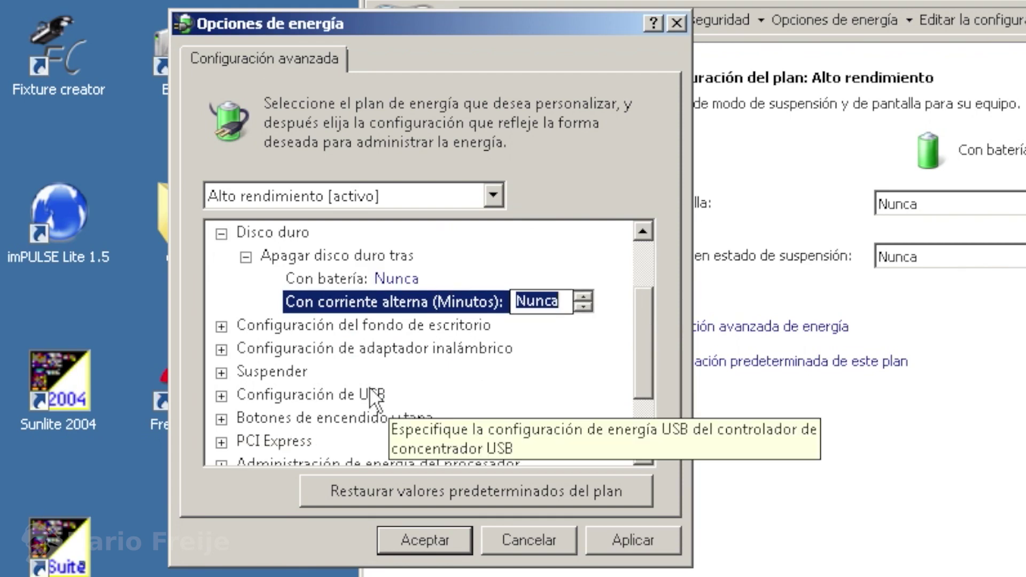
click(221, 373)
click(245, 326)
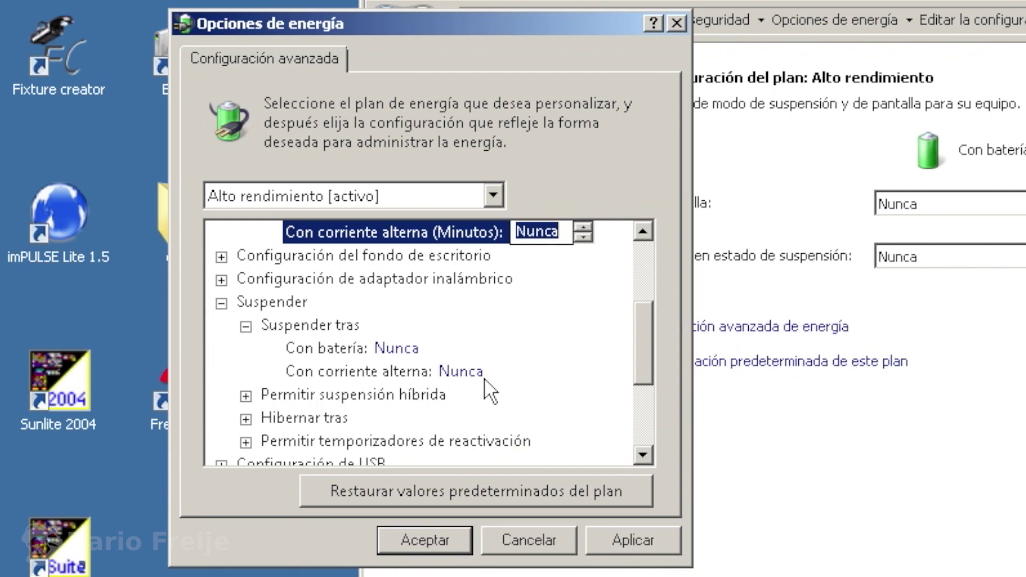
click(245, 396)
drag(643, 325, 641, 348)
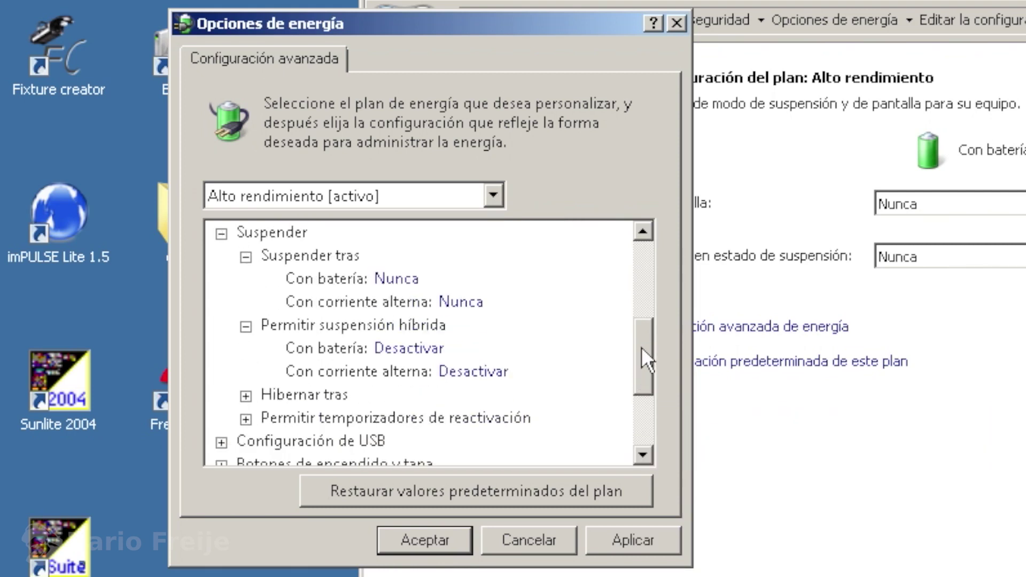
click(244, 326)
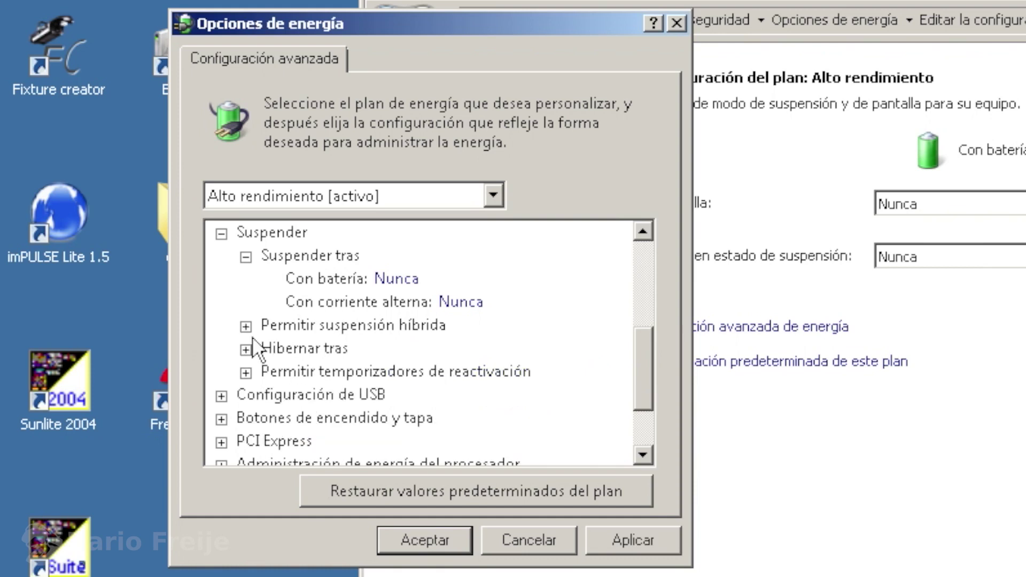
click(246, 349)
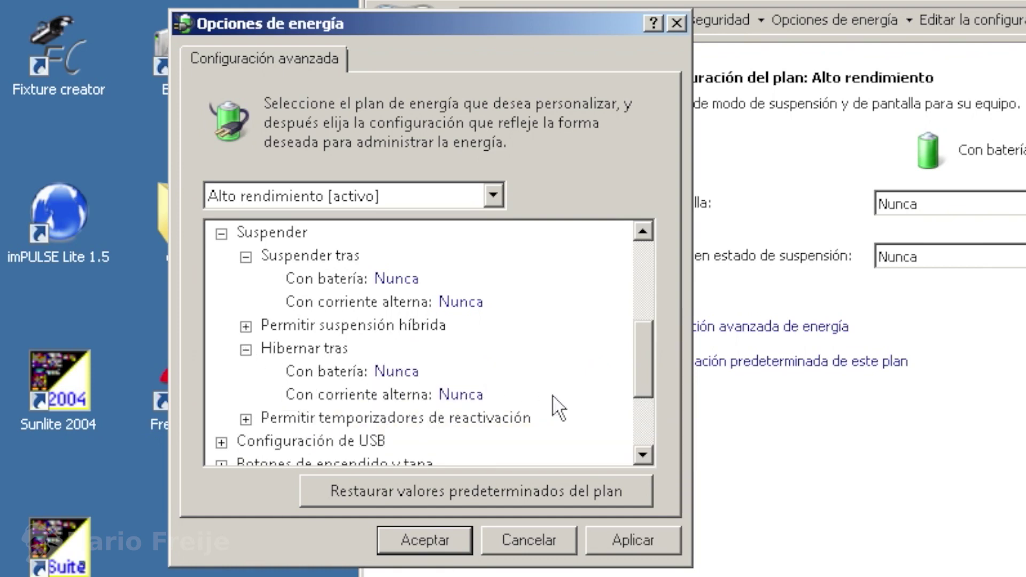
Set the USB selective suspend setting to Deshabilitado for both battery and AC power.
drag(642, 373, 643, 394)
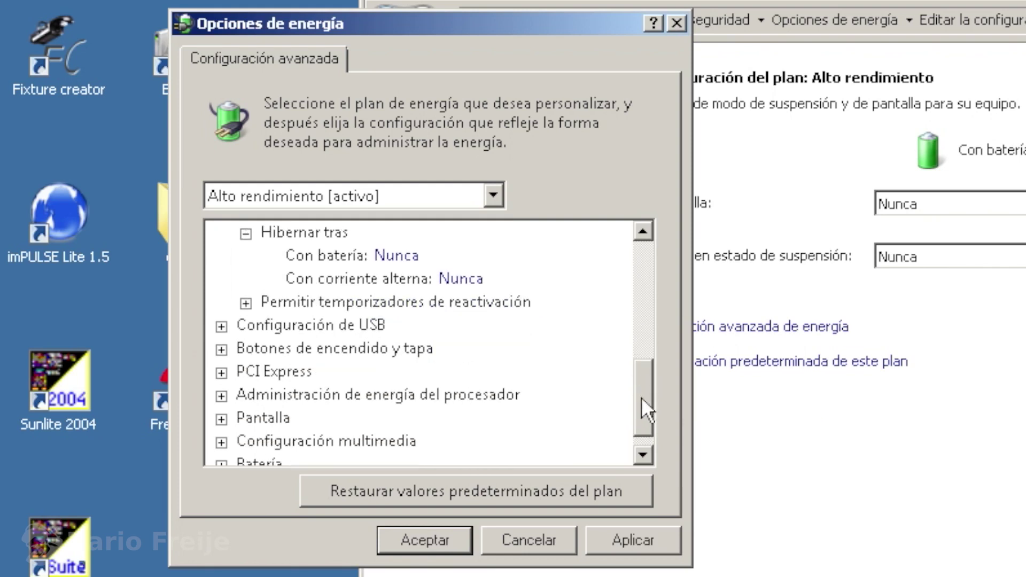
click(221, 326)
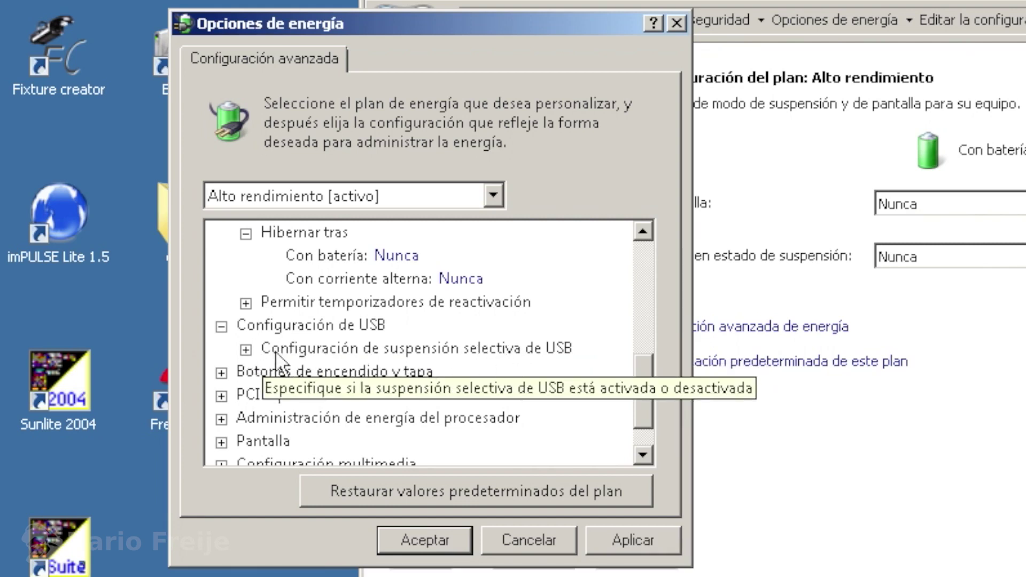
click(246, 348)
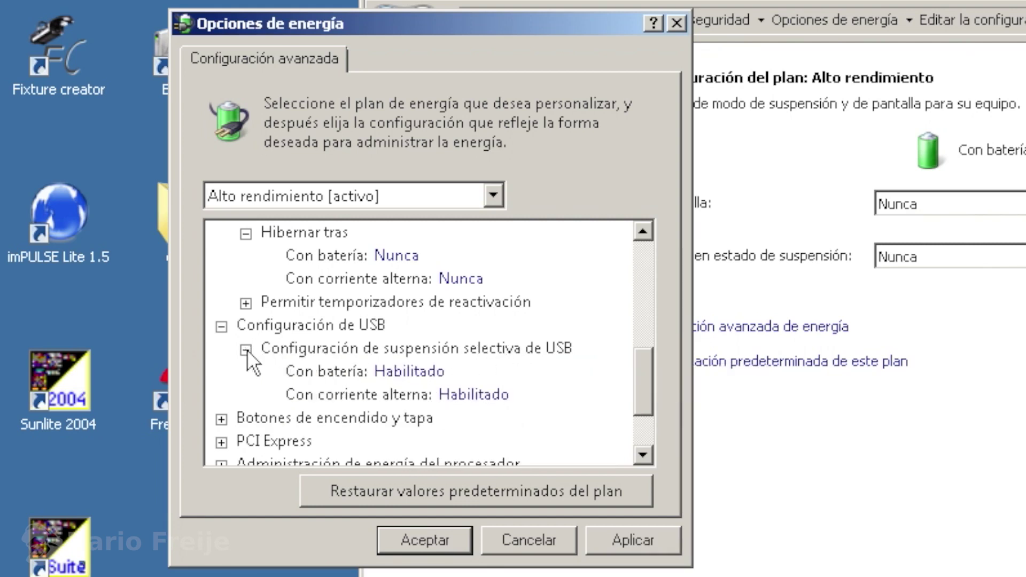
click(413, 371)
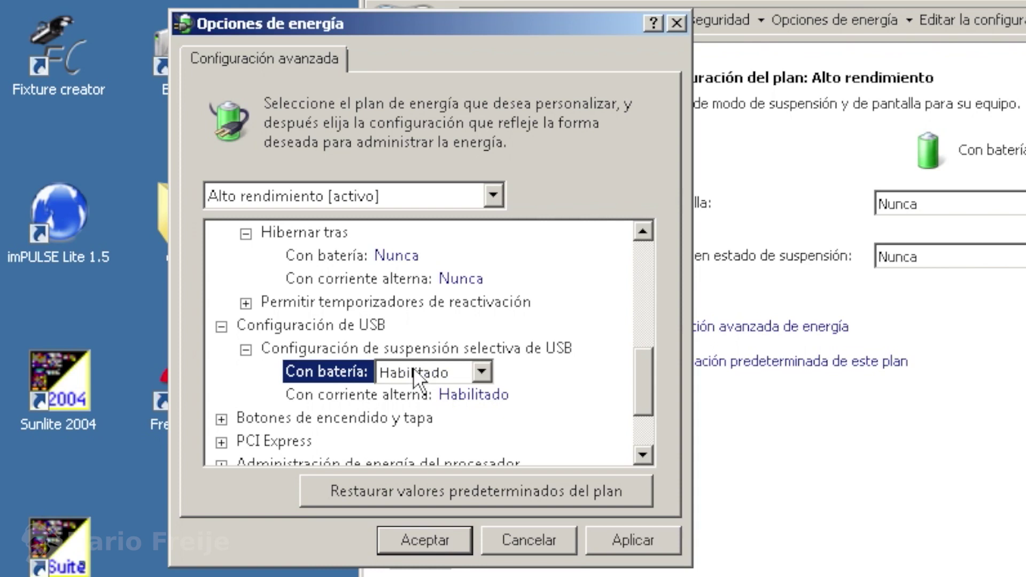
click(486, 371)
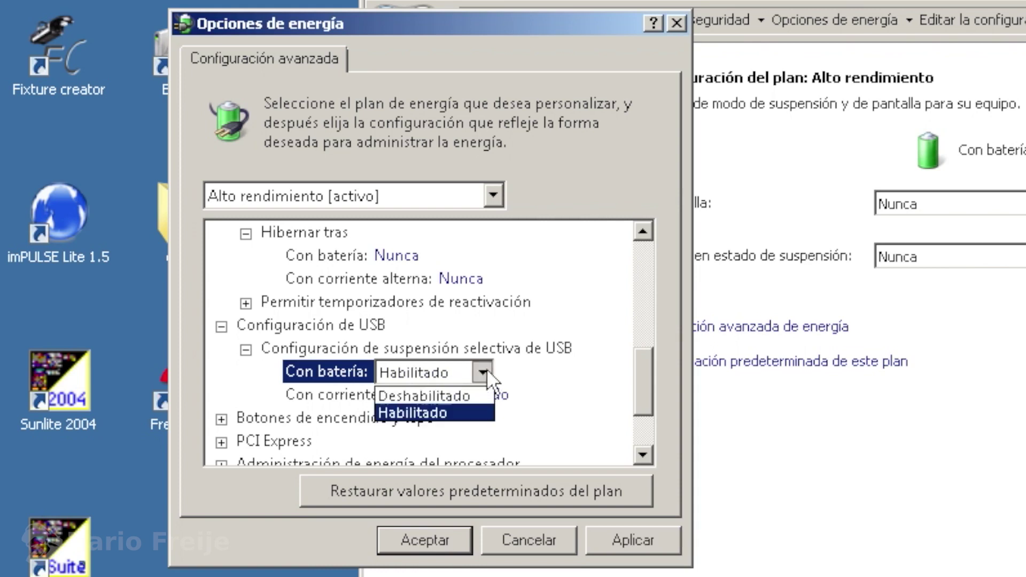
click(457, 396)
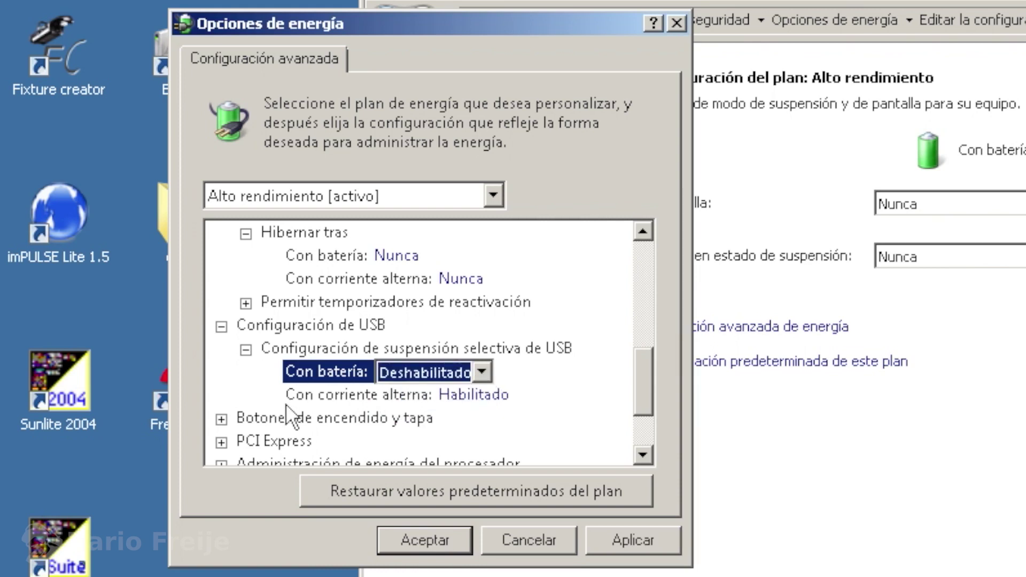
click(482, 394)
click(546, 395)
click(512, 419)
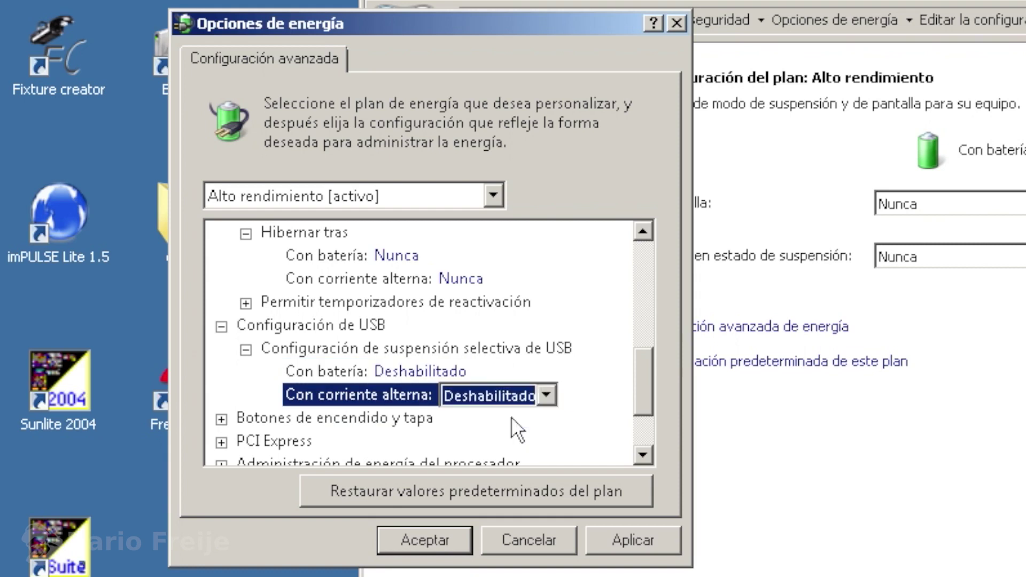
Under Pantalla, set Apagar la pantalla tras to Nunca both on battery and on AC power.
drag(648, 376, 650, 402)
click(222, 395)
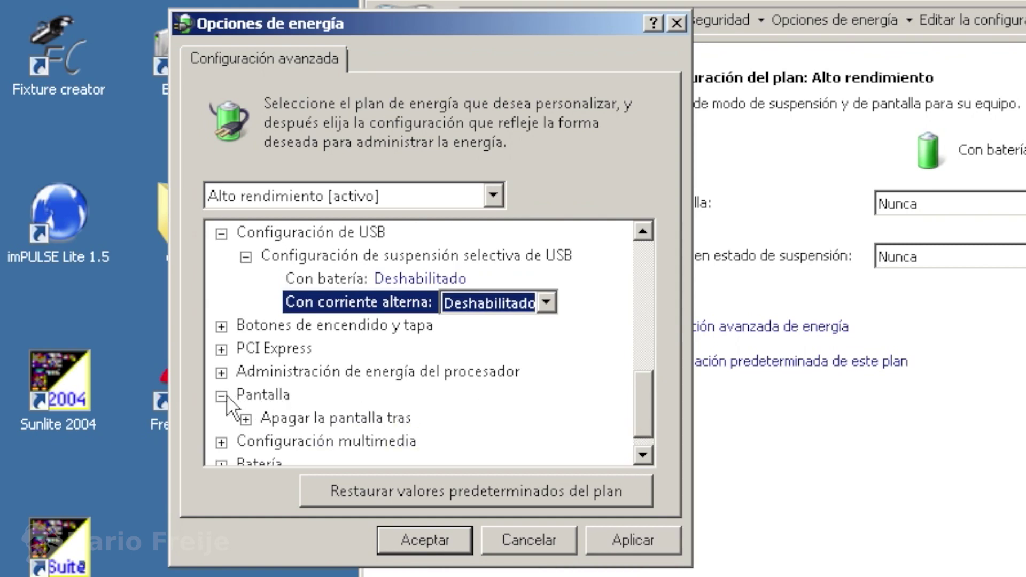
click(246, 417)
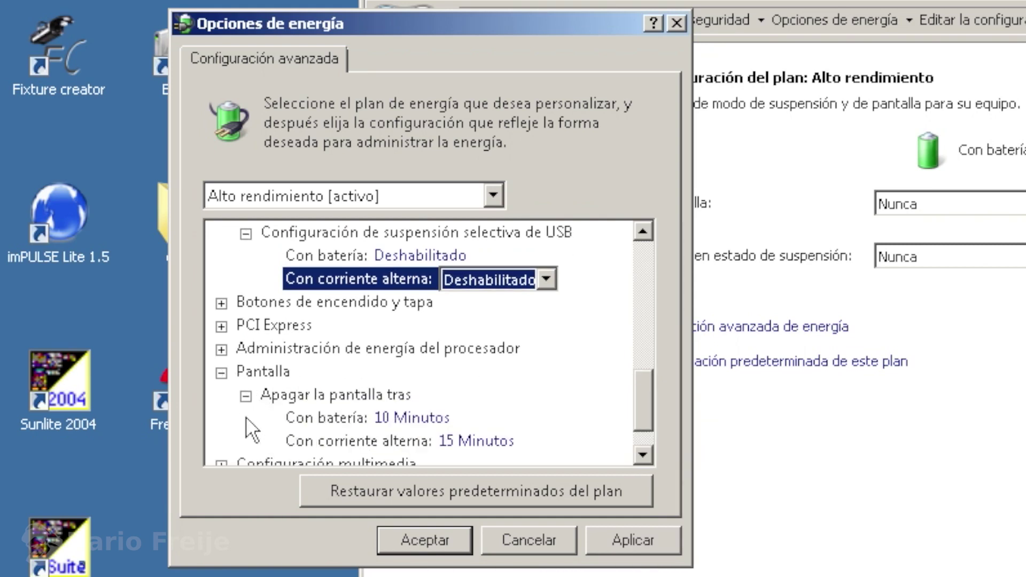
click(415, 419)
drag(517, 425, 517, 425)
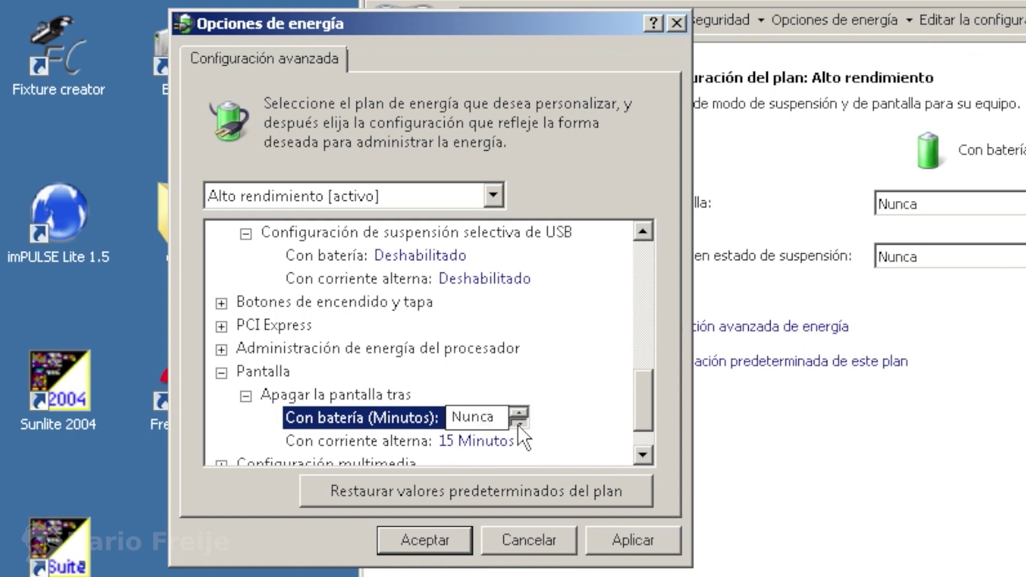
click(406, 442)
drag(582, 446, 582, 445)
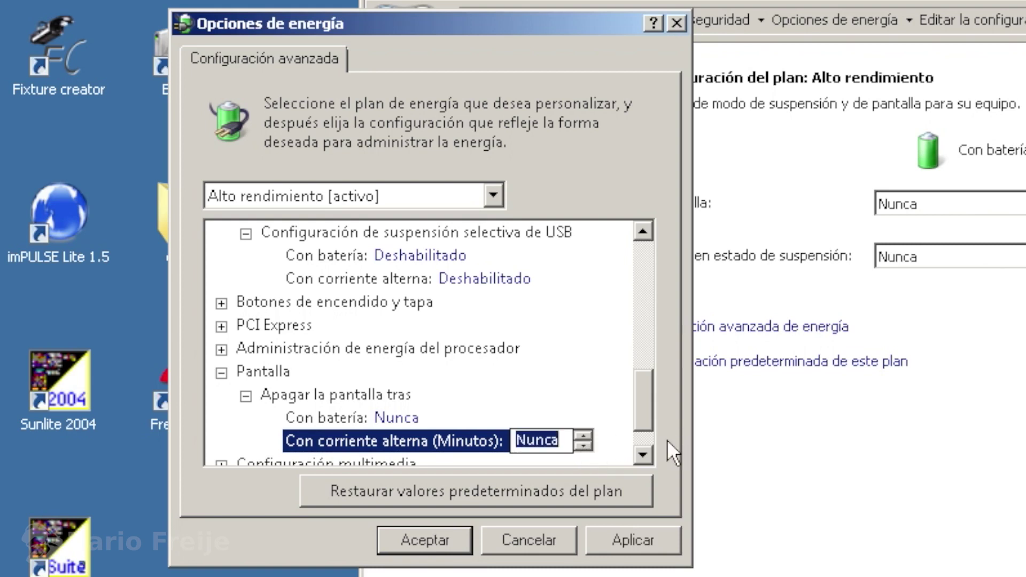
Check which settings are available under Administración de energía del procesador.
click(643, 455)
click(642, 454)
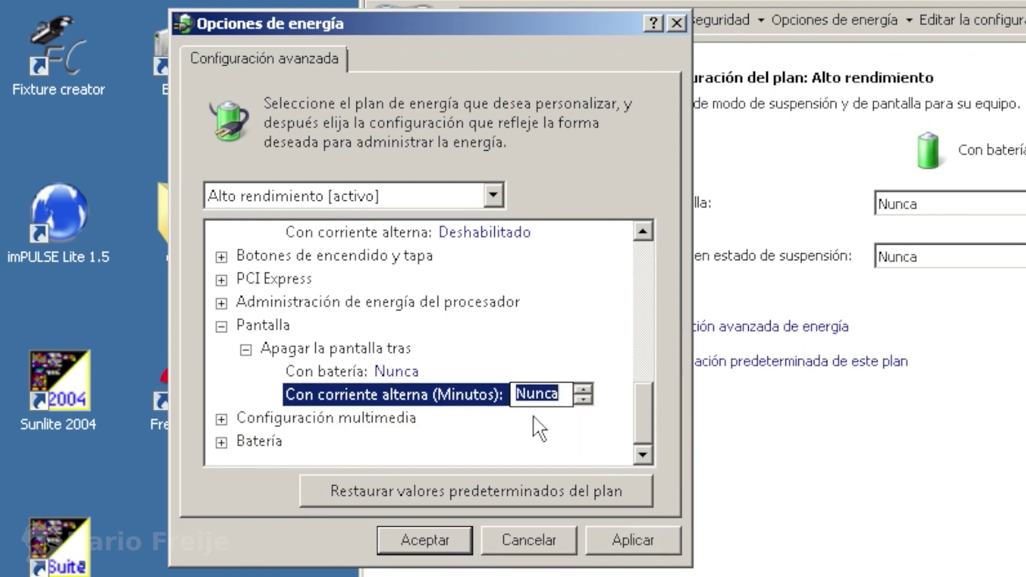
click(220, 302)
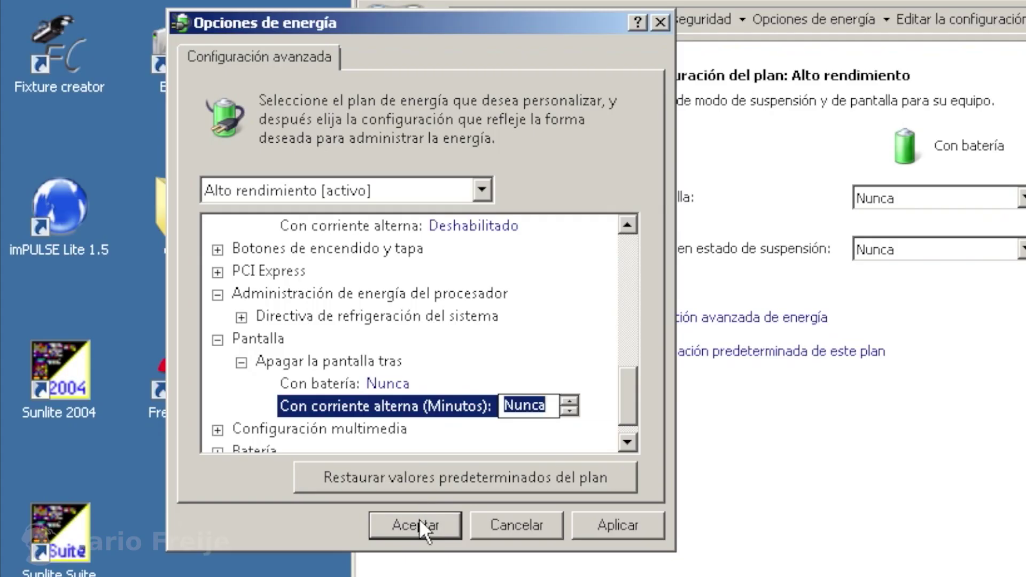
Accept the advanced power settings, save the Alto rendimiento plan changes and close Opciones de energía.
click(418, 523)
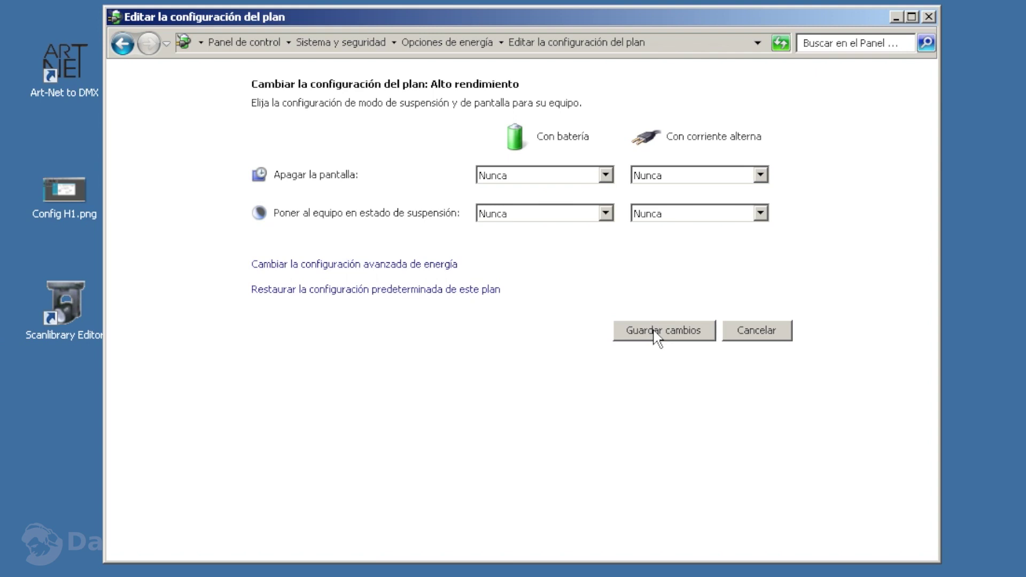
click(657, 332)
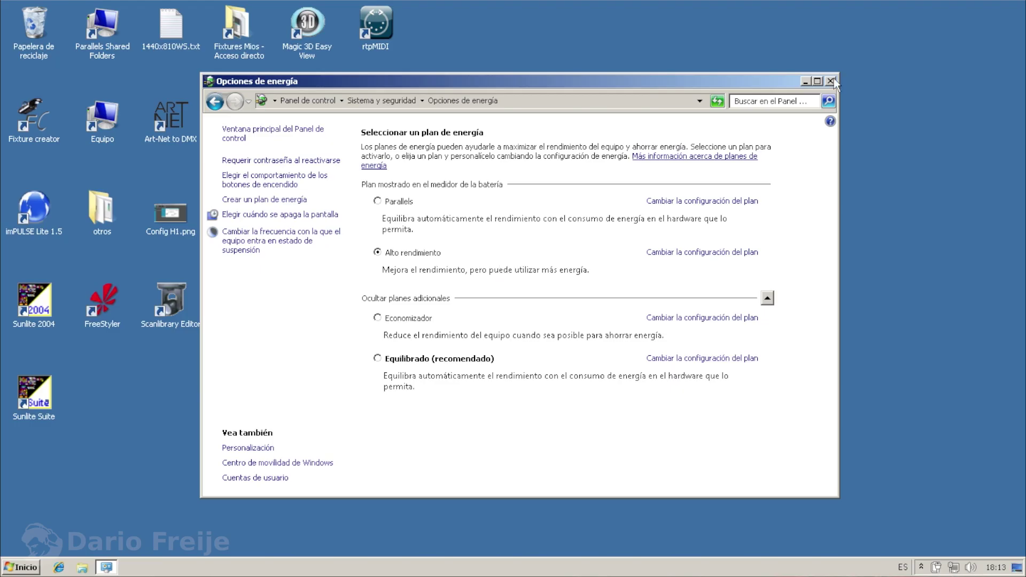
click(832, 80)
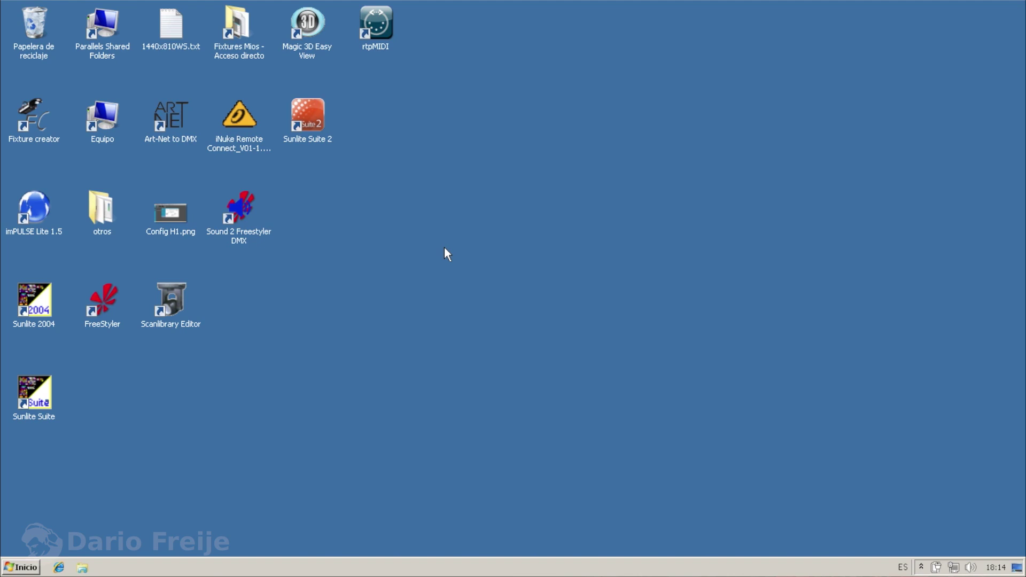
Search Windows for "administrador de" and open Administrador de dispositivos.
click(21, 567)
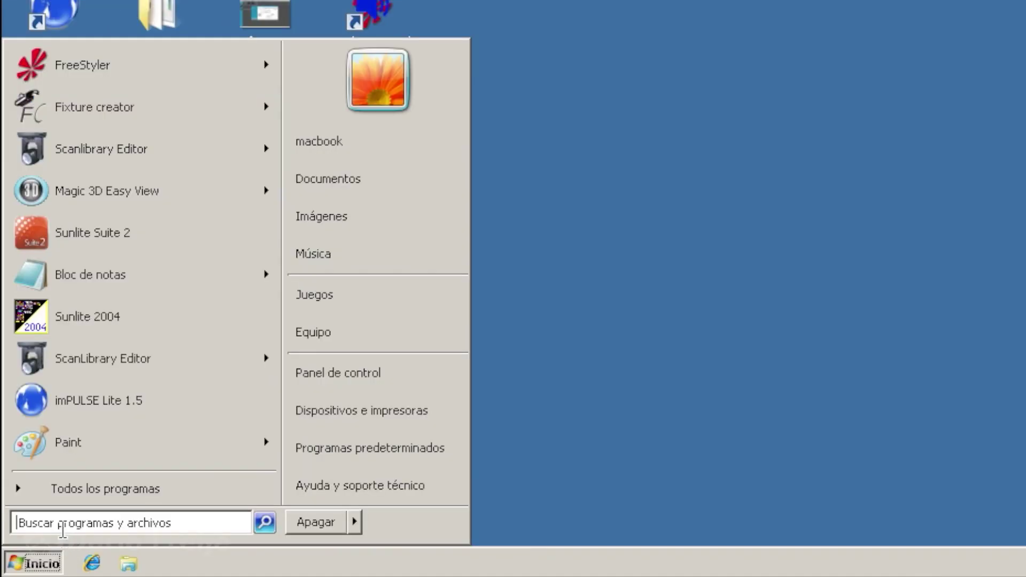
click(62, 529)
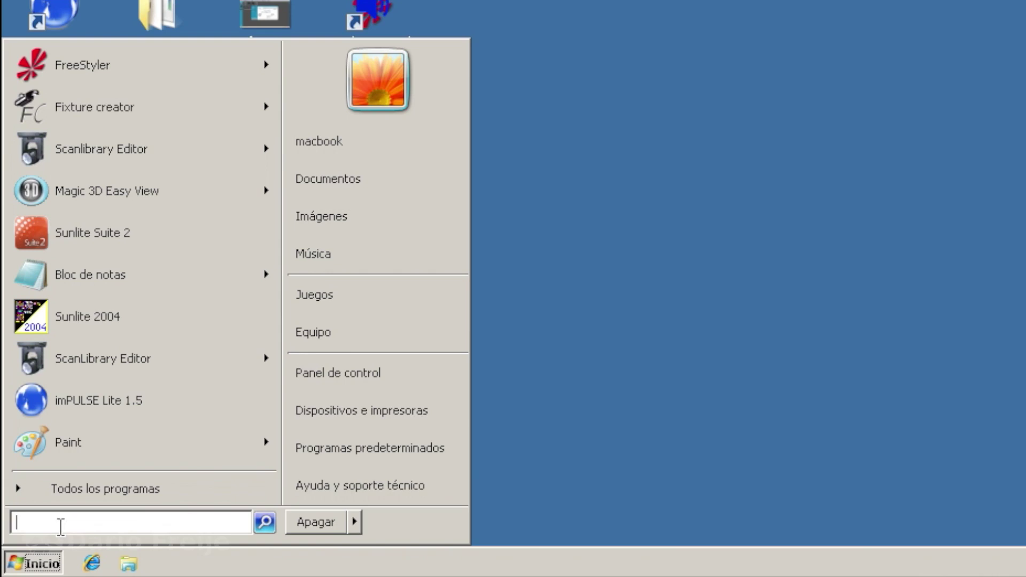
text(adm)
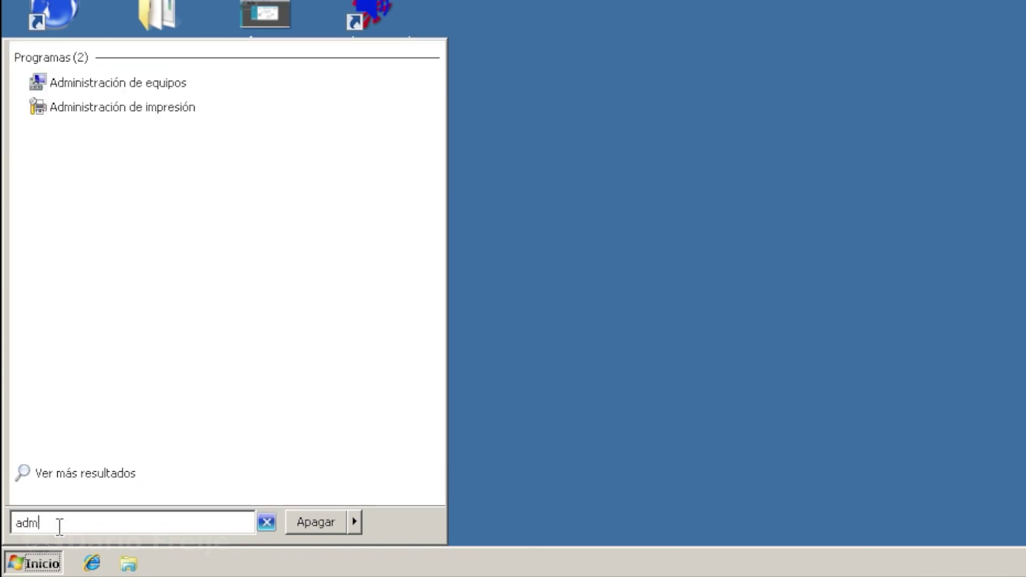
text(inistrador de)
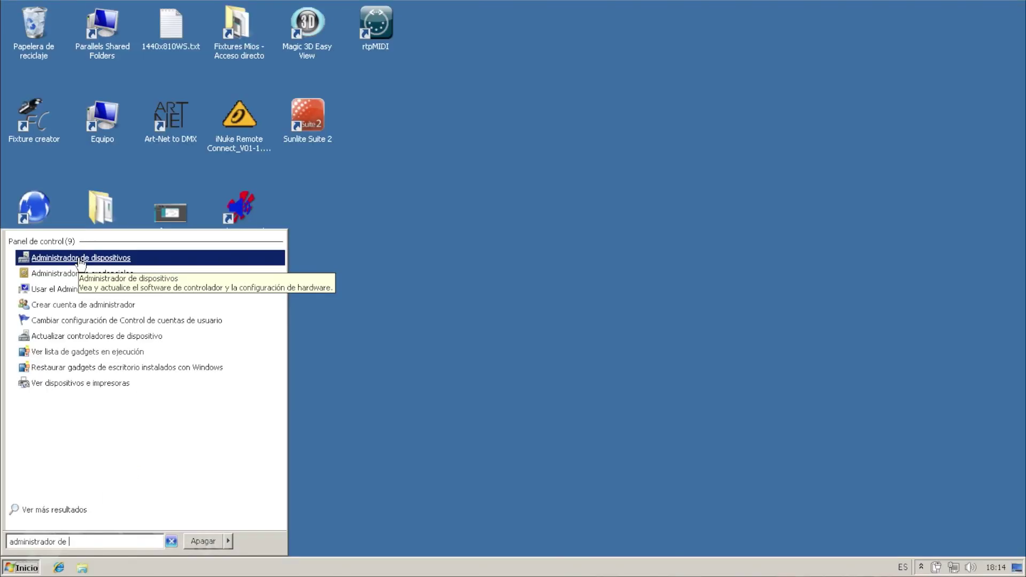
click(125, 84)
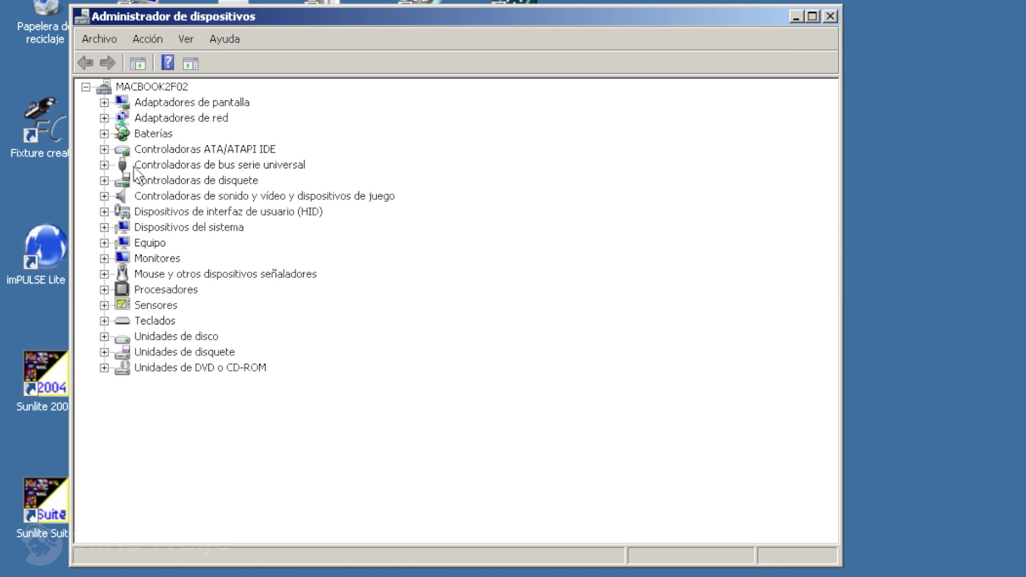
For the first Concentrador raíz USB under Controladoras de bus serie universal, make sure the computer is not allowed to turn it off to save energy.
click(104, 164)
click(163, 182)
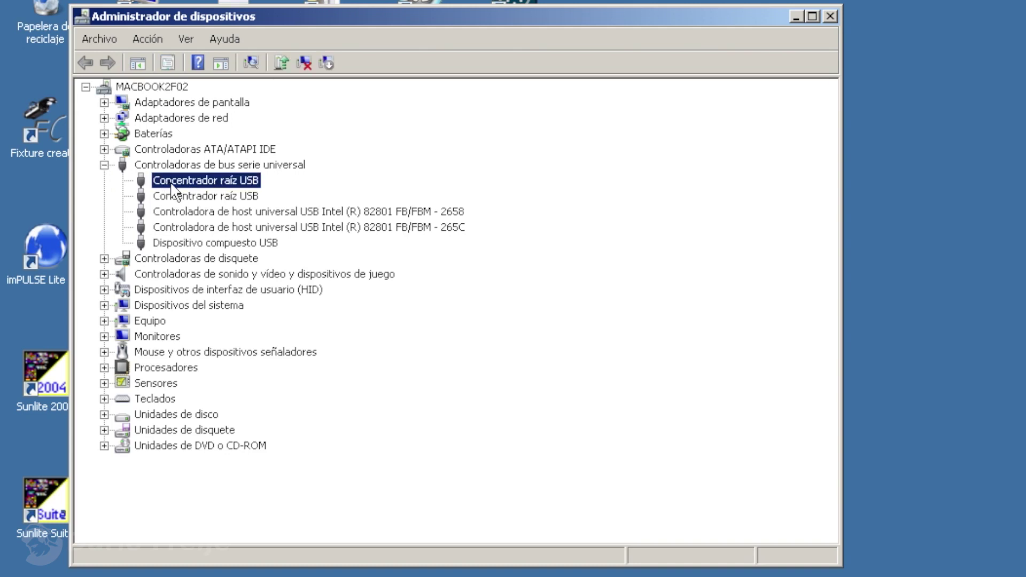
right_click(252, 176)
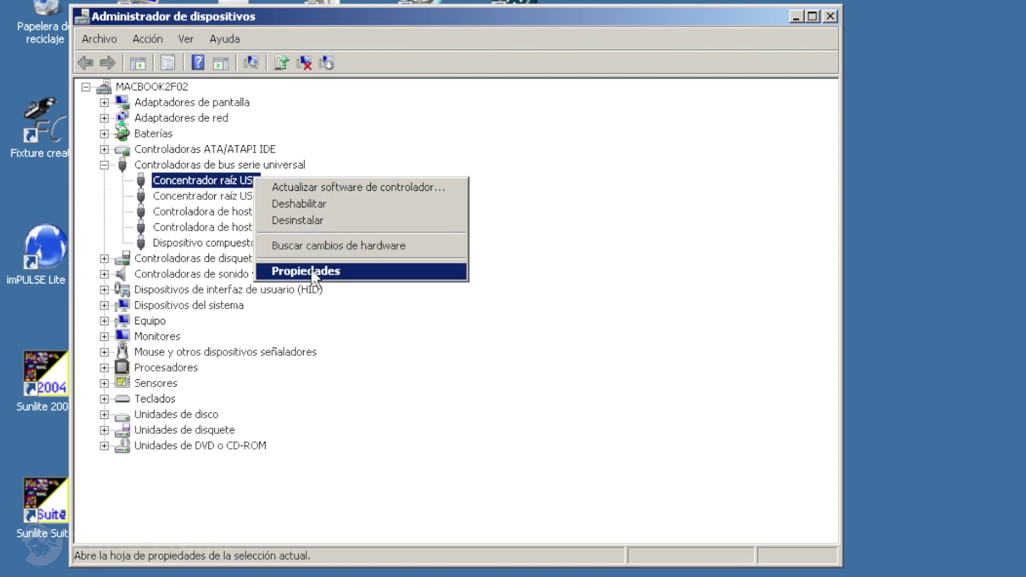
click(327, 273)
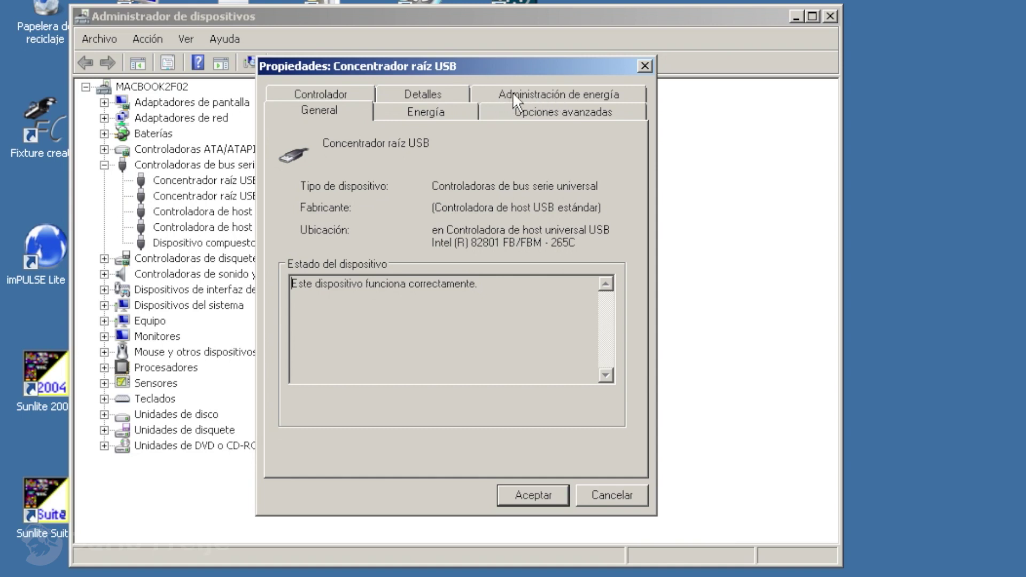
click(554, 96)
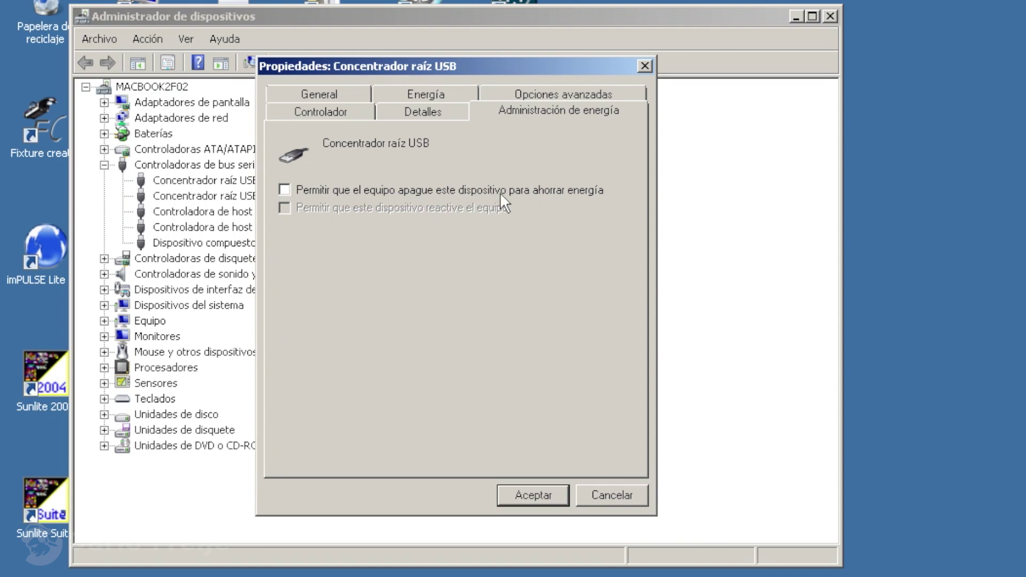
click(284, 190)
click(534, 494)
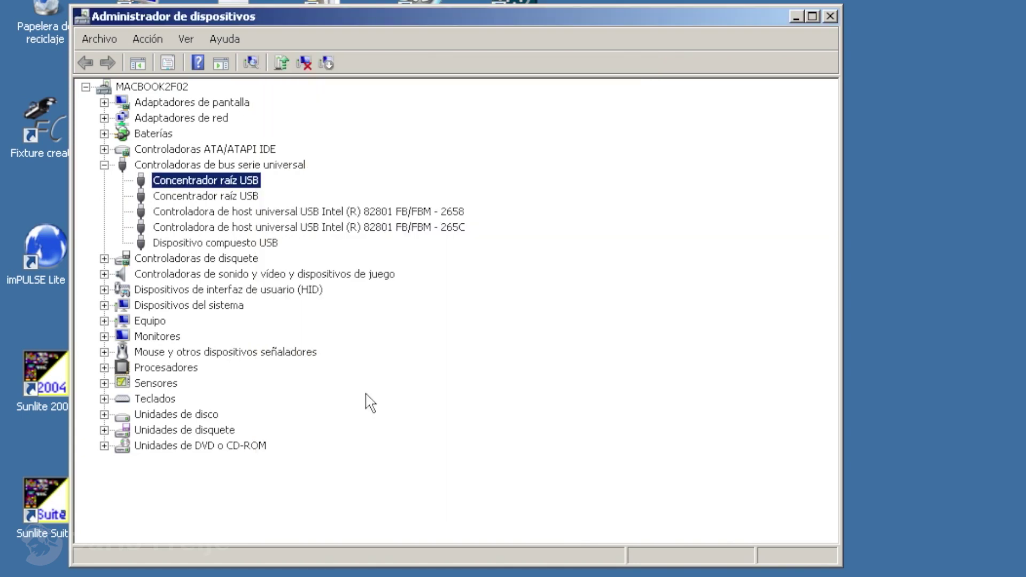
Make sure power-saving shutdown is also disabled for the second Concentrador raíz USB, and close Administrador de dispositivos.
click(188, 199)
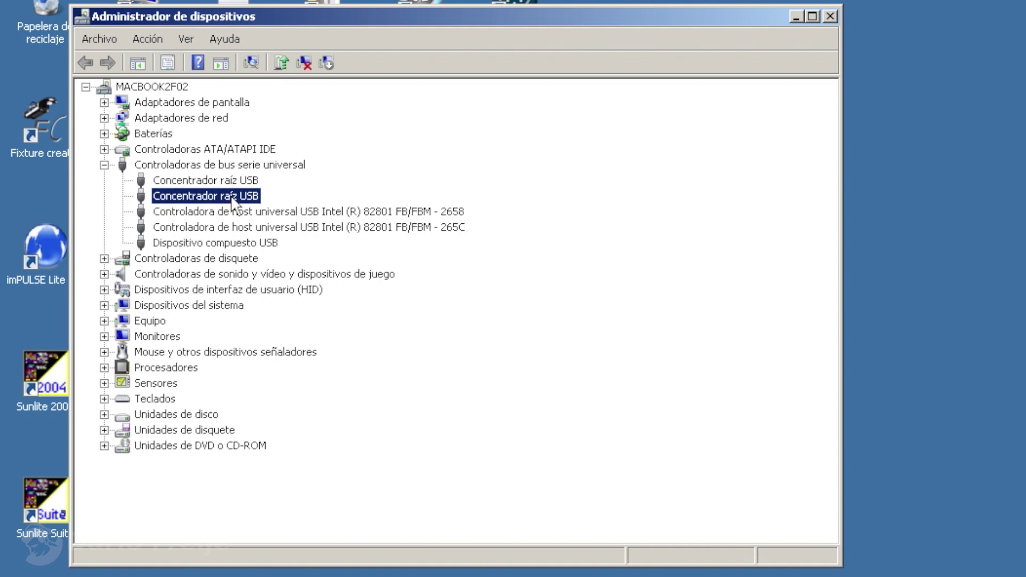
right_click(234, 199)
click(286, 290)
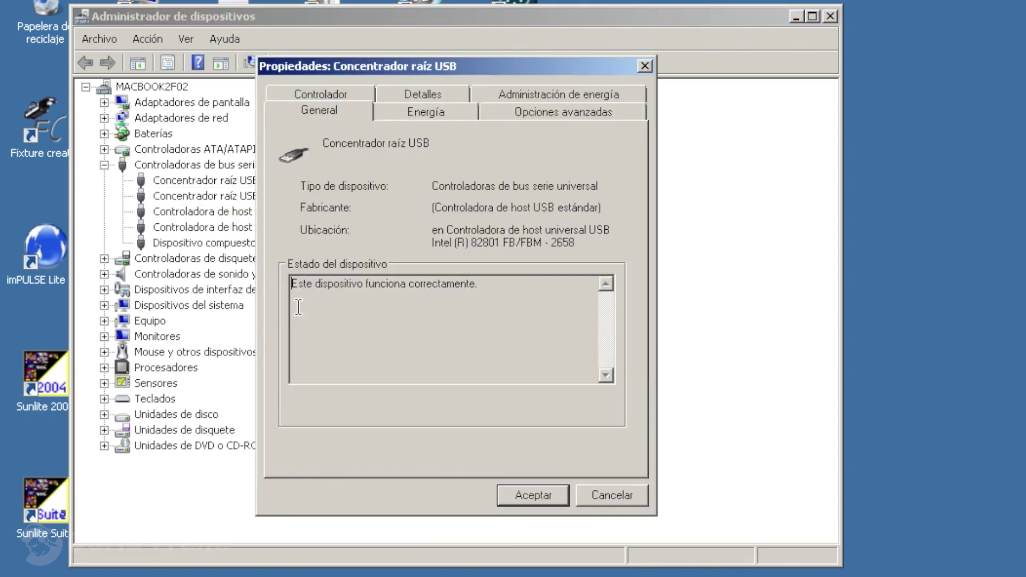
click(537, 95)
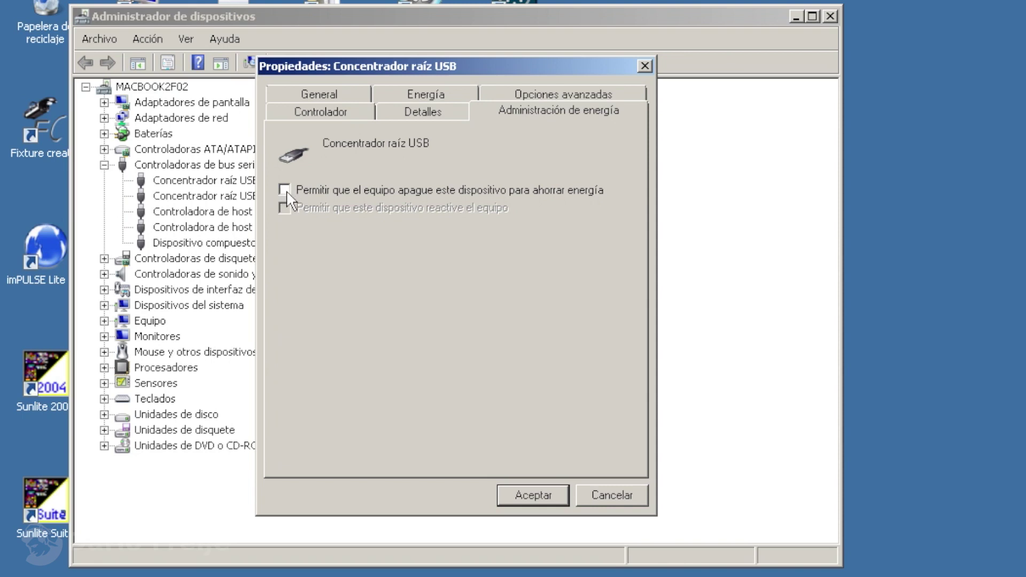
click(531, 497)
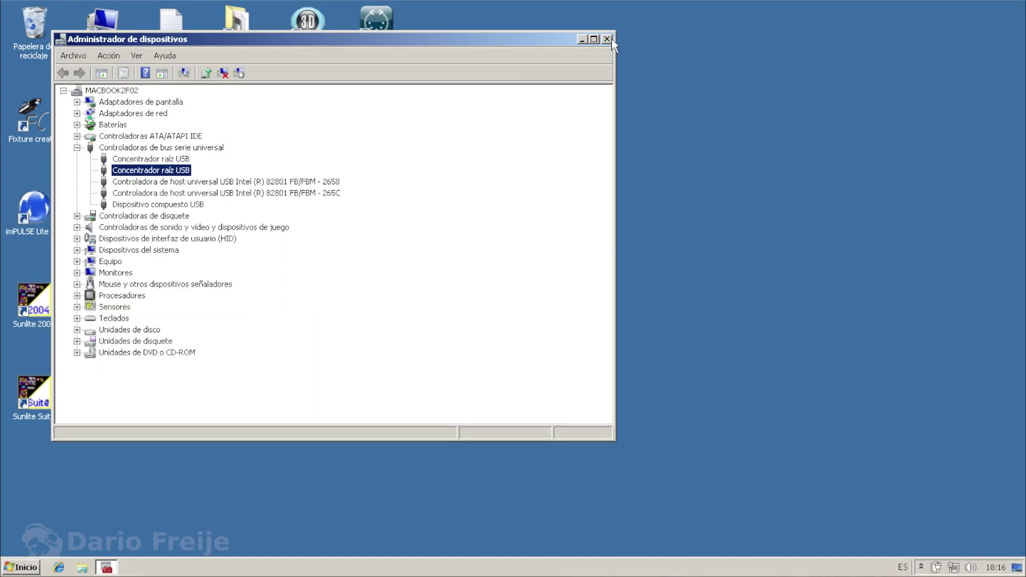
click(830, 16)
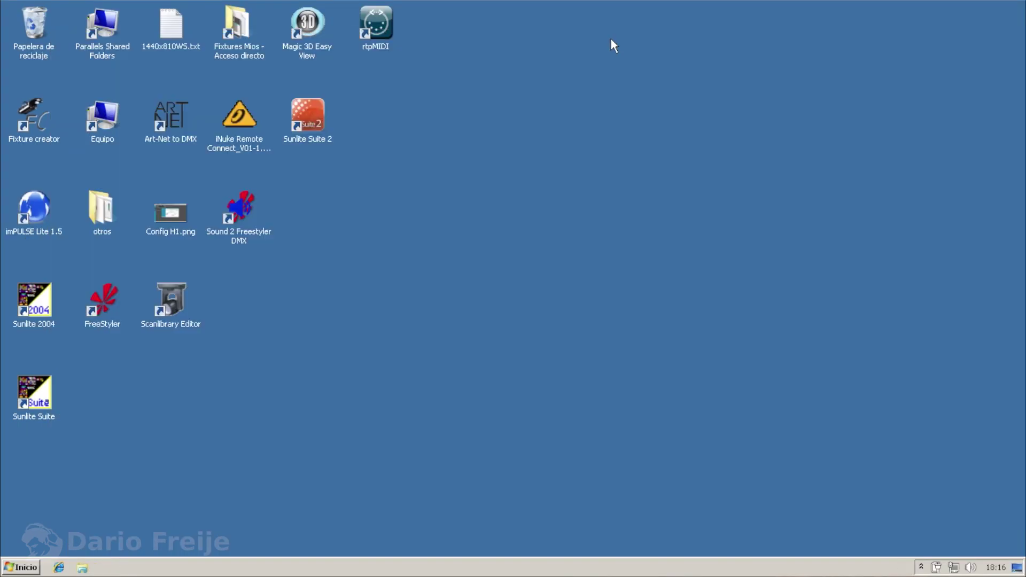